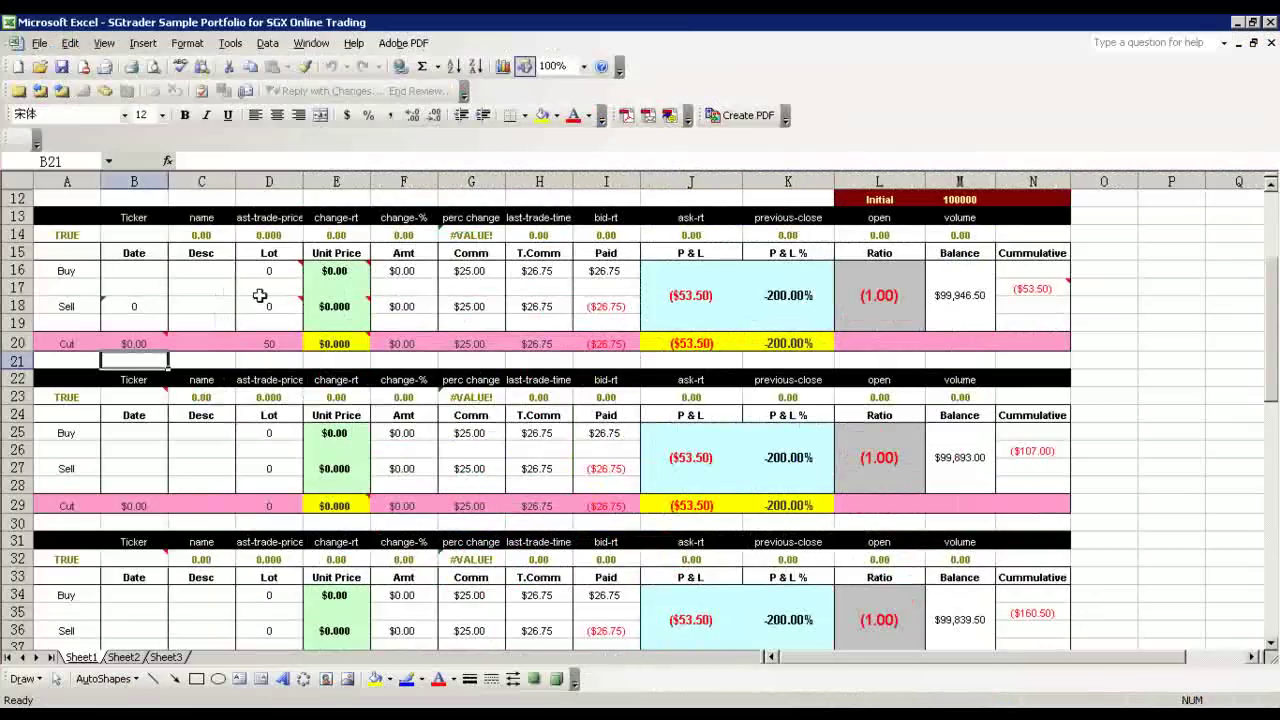
# Step: Check the 100000 initial capital in M12, then view MetaStock's Yangzijiang Shipbuilding chart
pyautogui.click(960, 199)
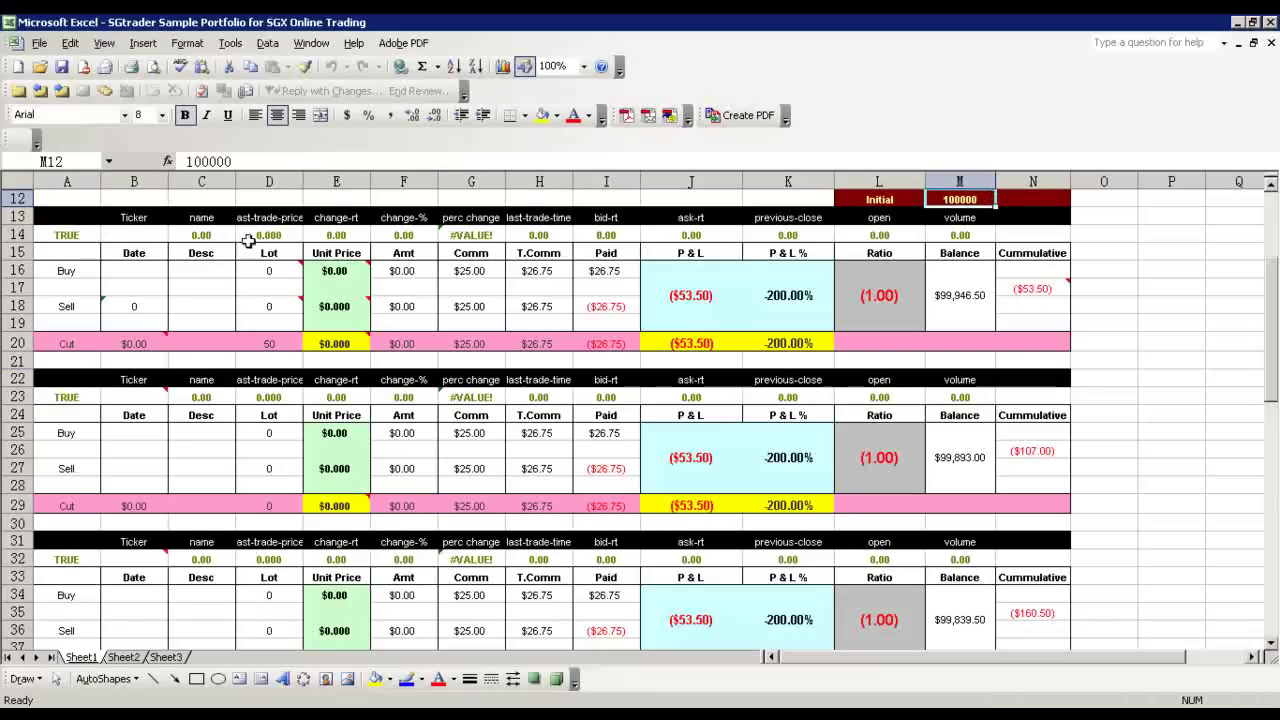
pyautogui.click(132, 234)
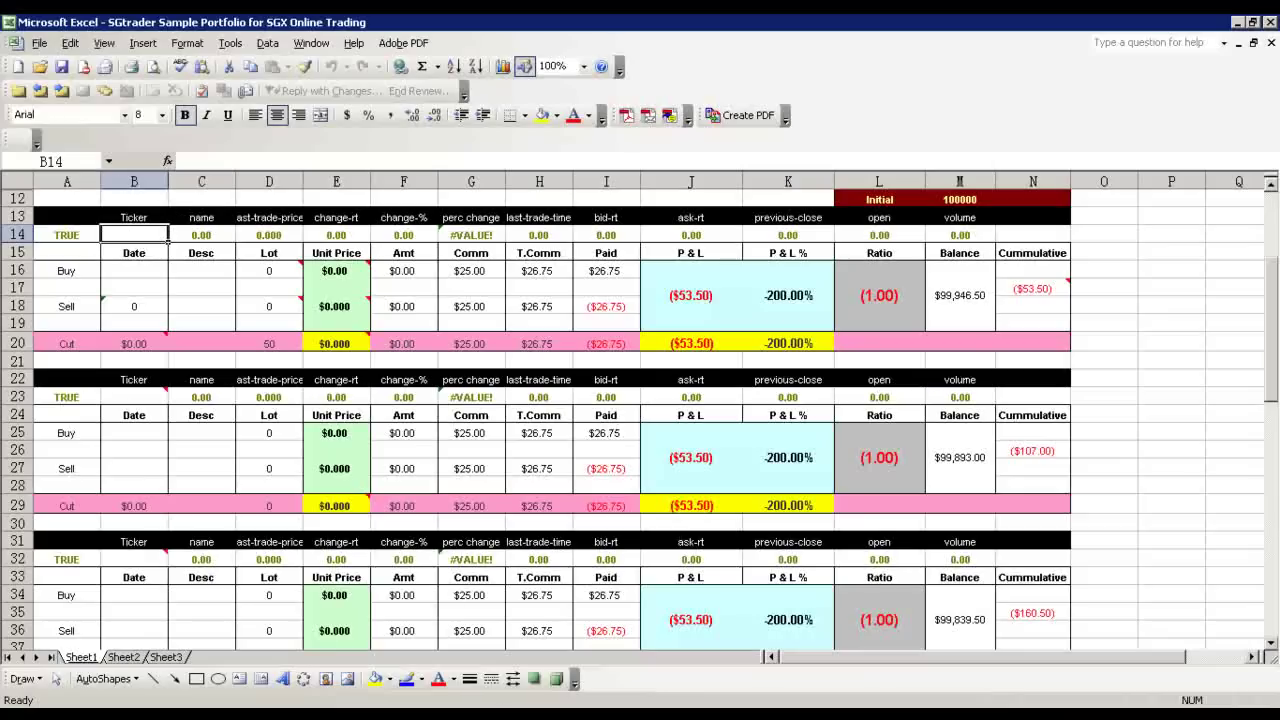
pyautogui.click(480, 688)
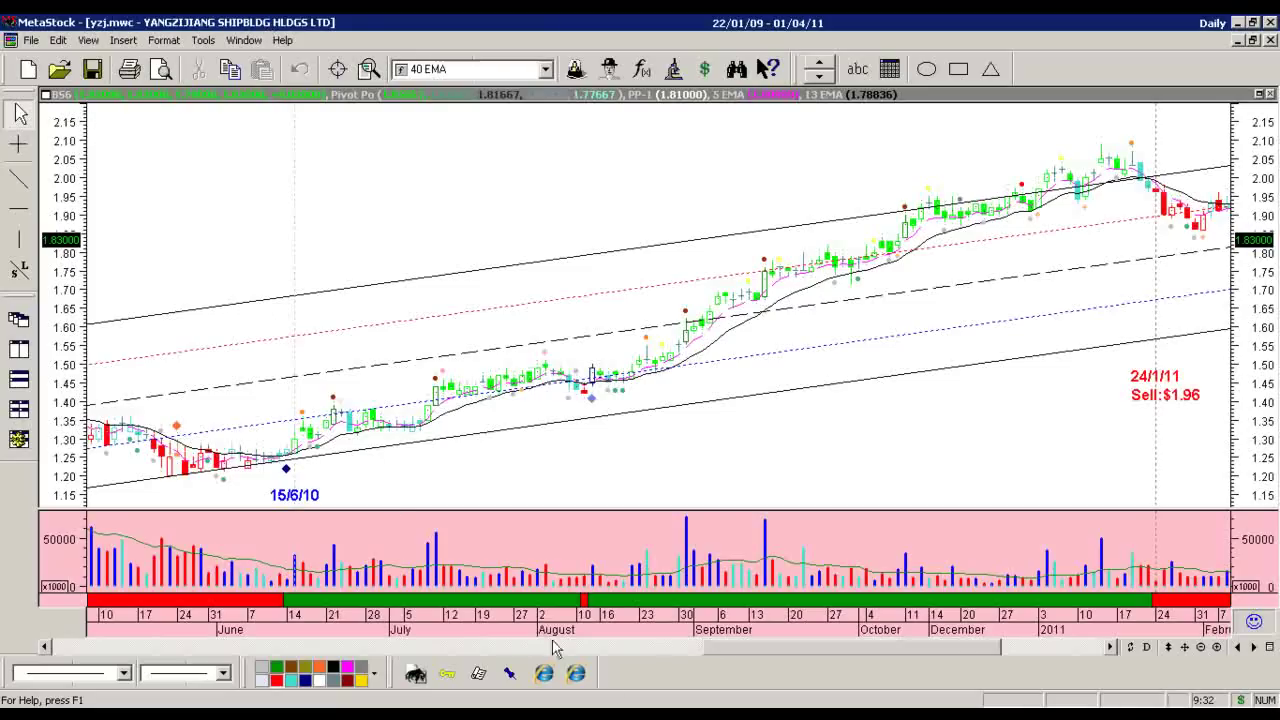
# Step: Enter ticker bs6.si in B14 so the first block pulls live Yangzijiang quotes
pyautogui.click(624, 704)
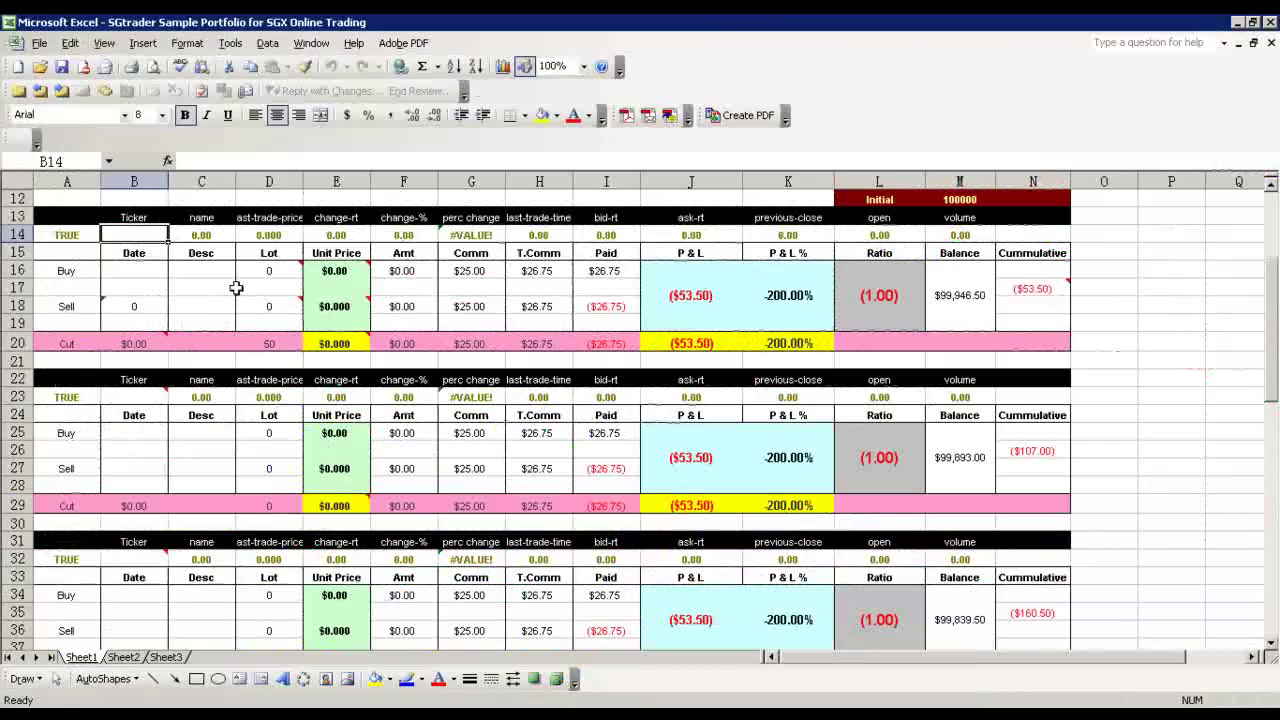
pyautogui.write('bs6')
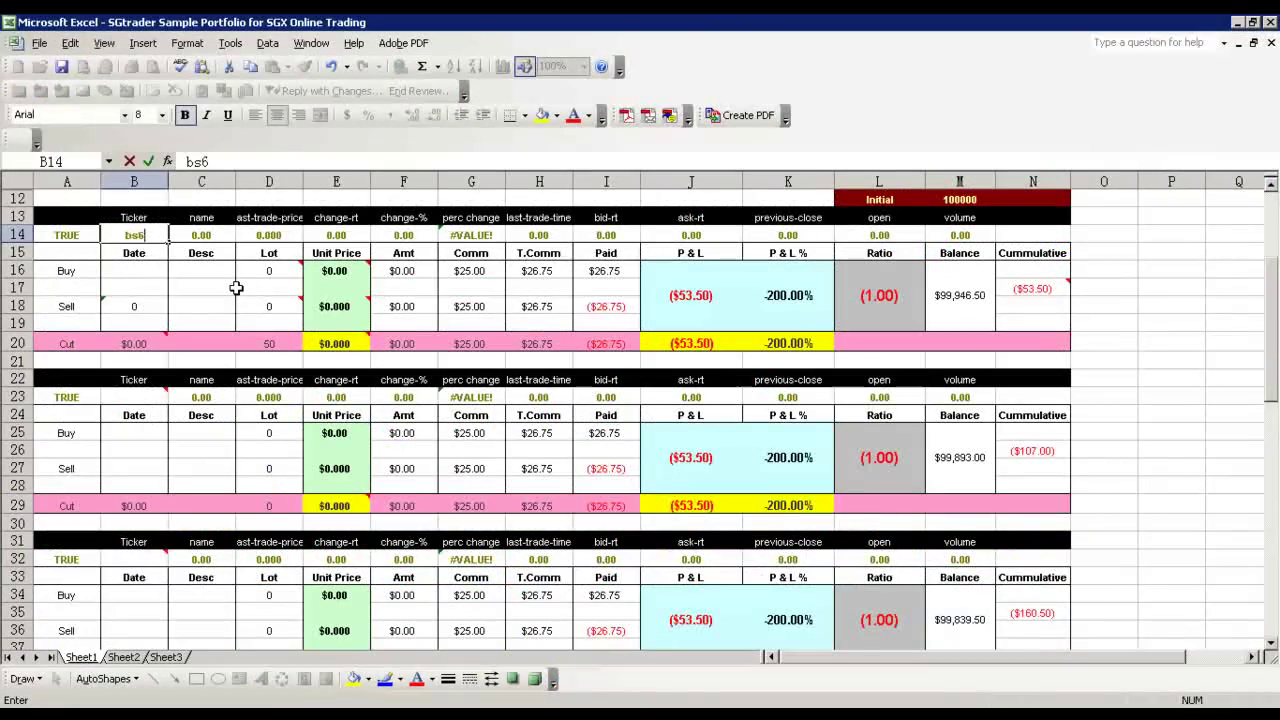
pyautogui.write('.si')
pyautogui.press('Return')
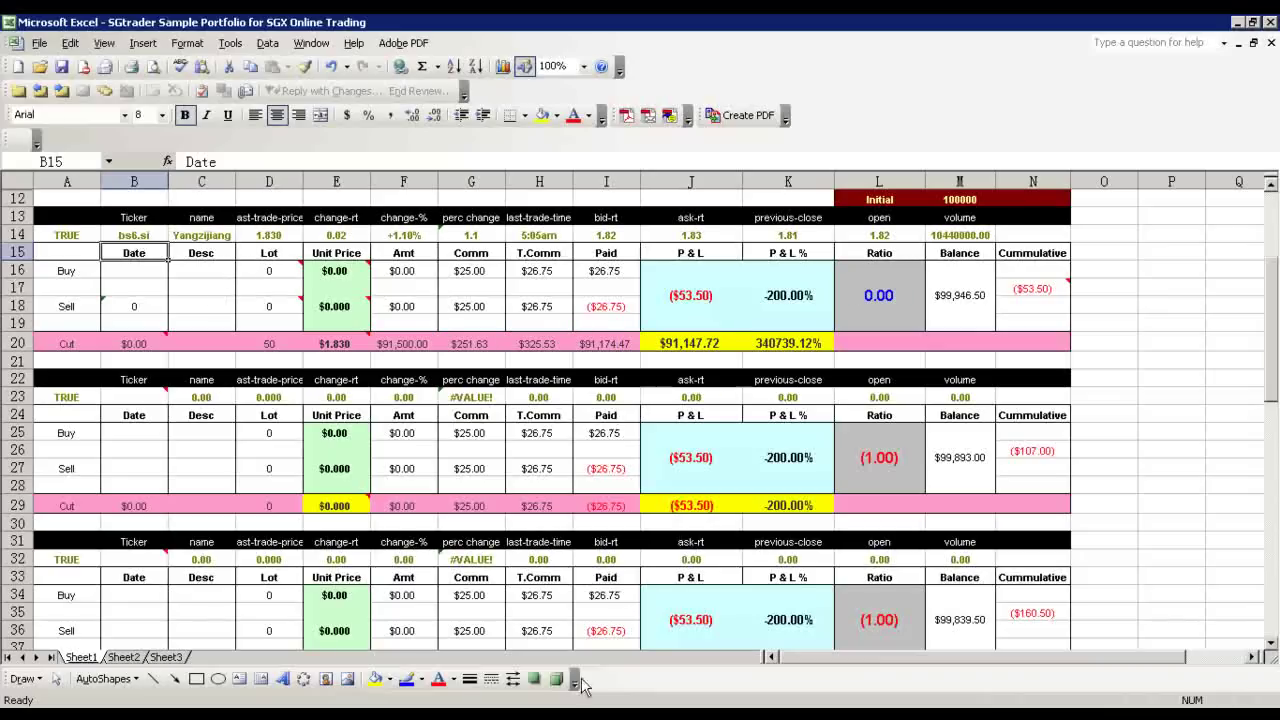
# Step: Compress MetaStock's price axis until the 15/6/10 Buy:$1.40 label is visible
pyautogui.moveTo(583, 705)
pyautogui.click(490, 690)
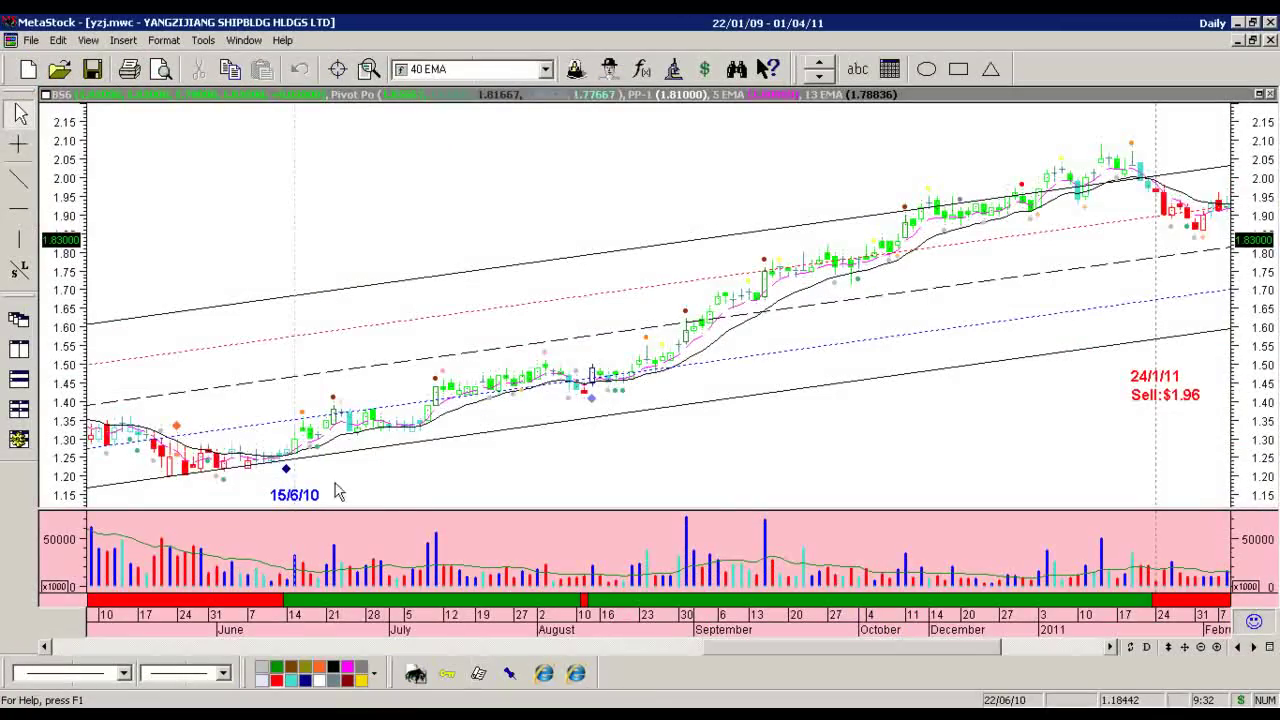
pyautogui.moveTo(1254, 452); pyautogui.dragTo(1252, 420)
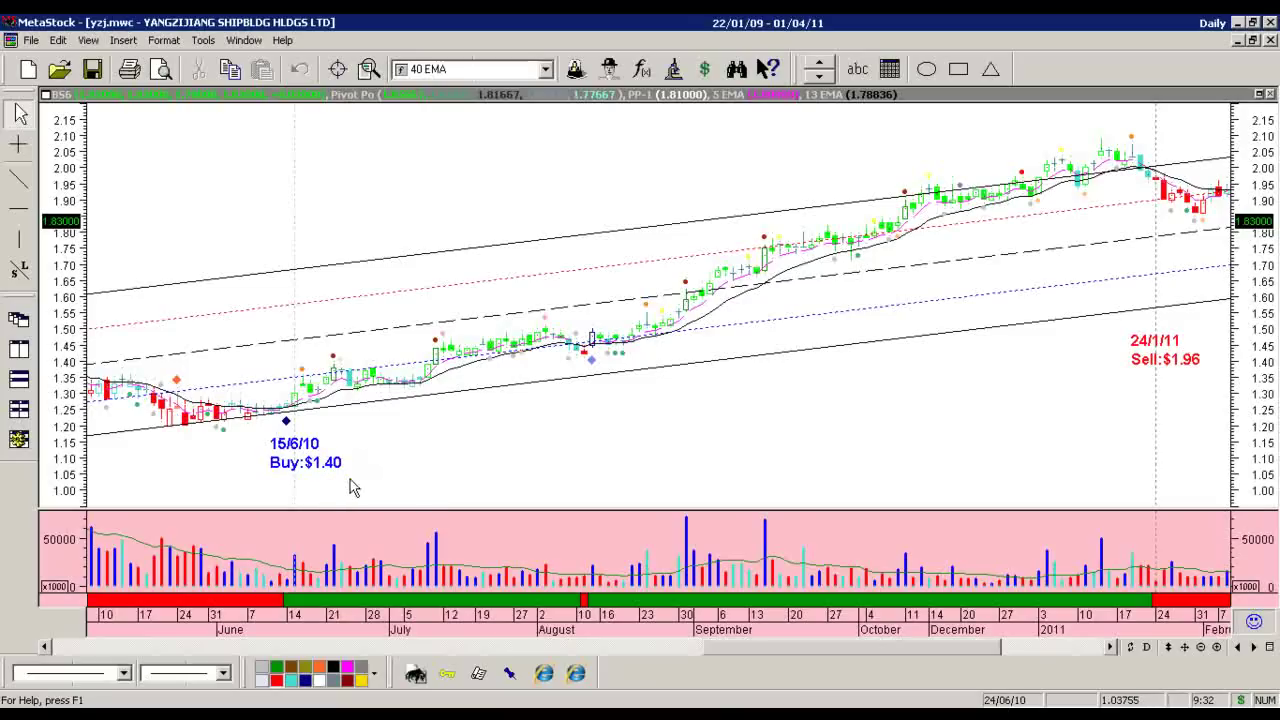
# Step: Fill the Buy row from B16: date 150610, description yzj, 50 lots at 1.40
pyautogui.click(590, 714)
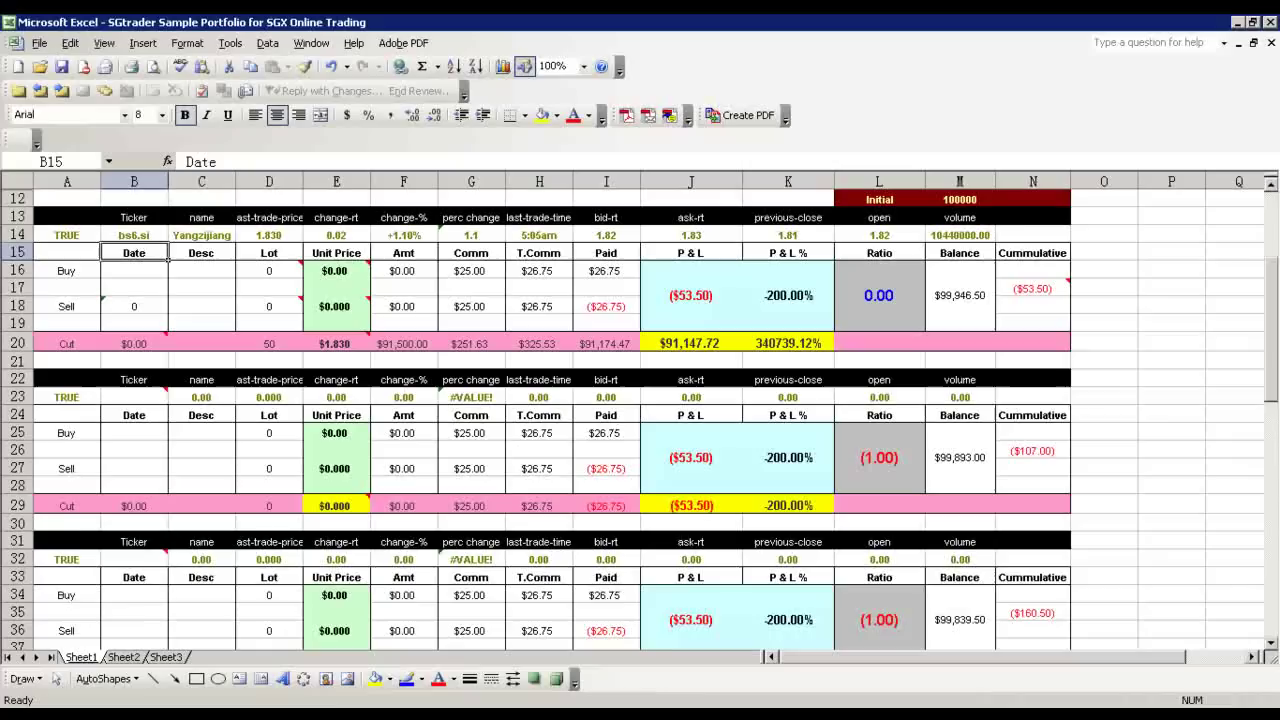
pyautogui.click(160, 285)
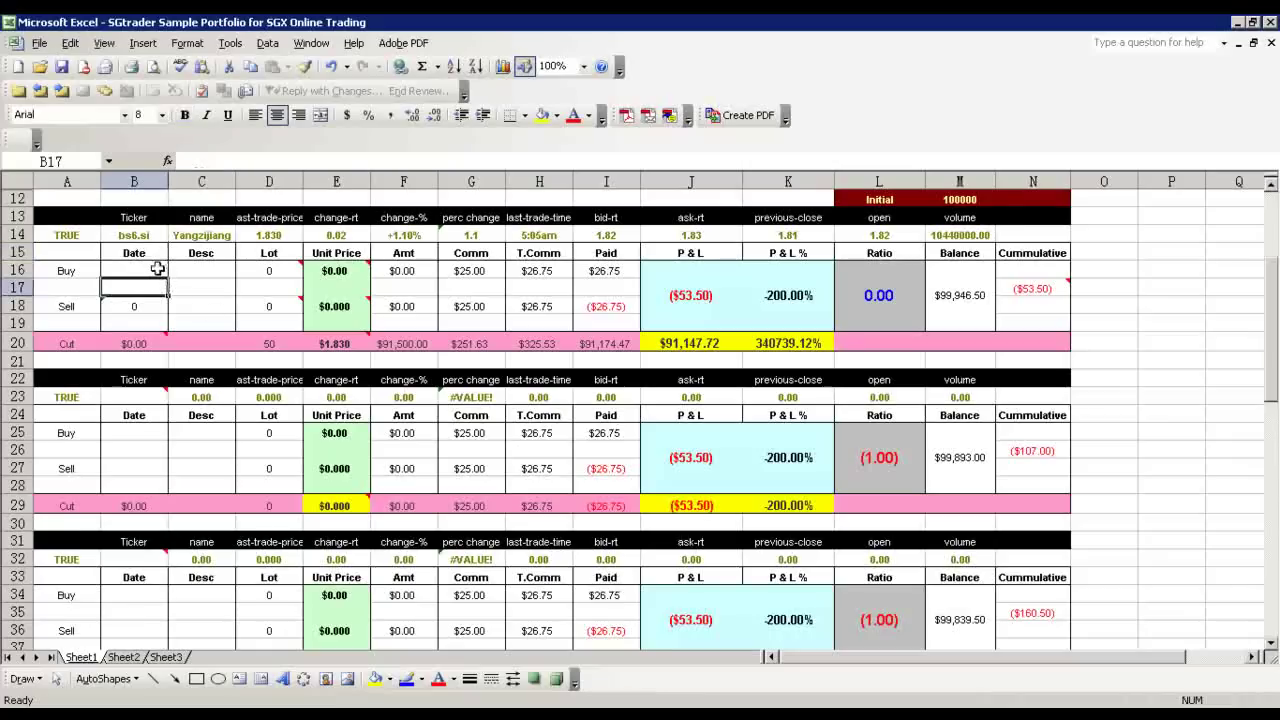
pyautogui.click(157, 268)
pyautogui.write('1')
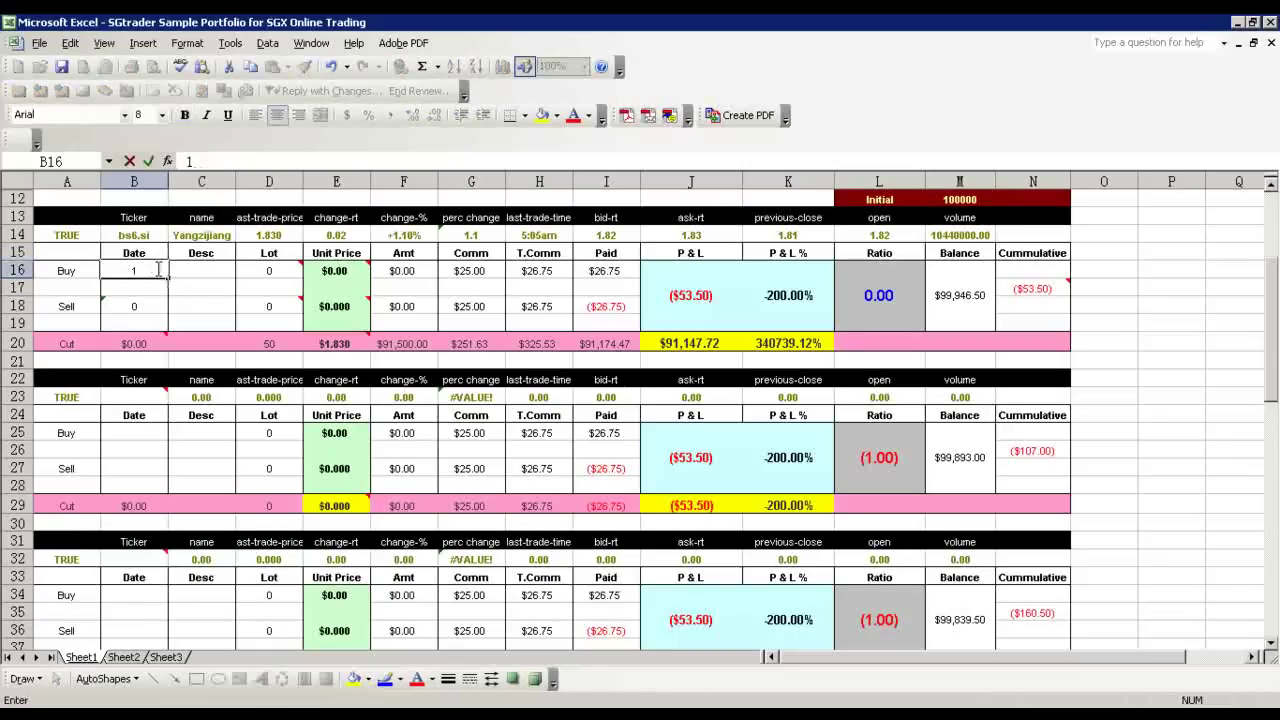
pyautogui.write('50610')
pyautogui.press('Tab')
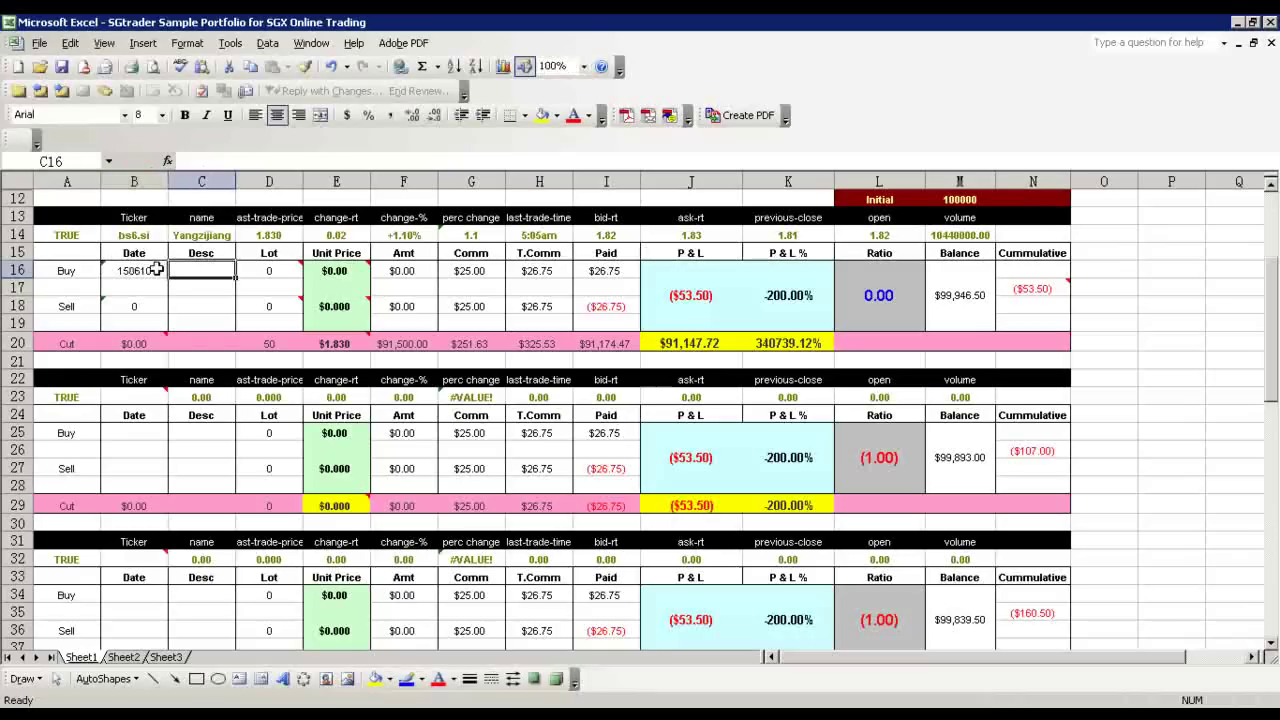
pyautogui.write('yzj')
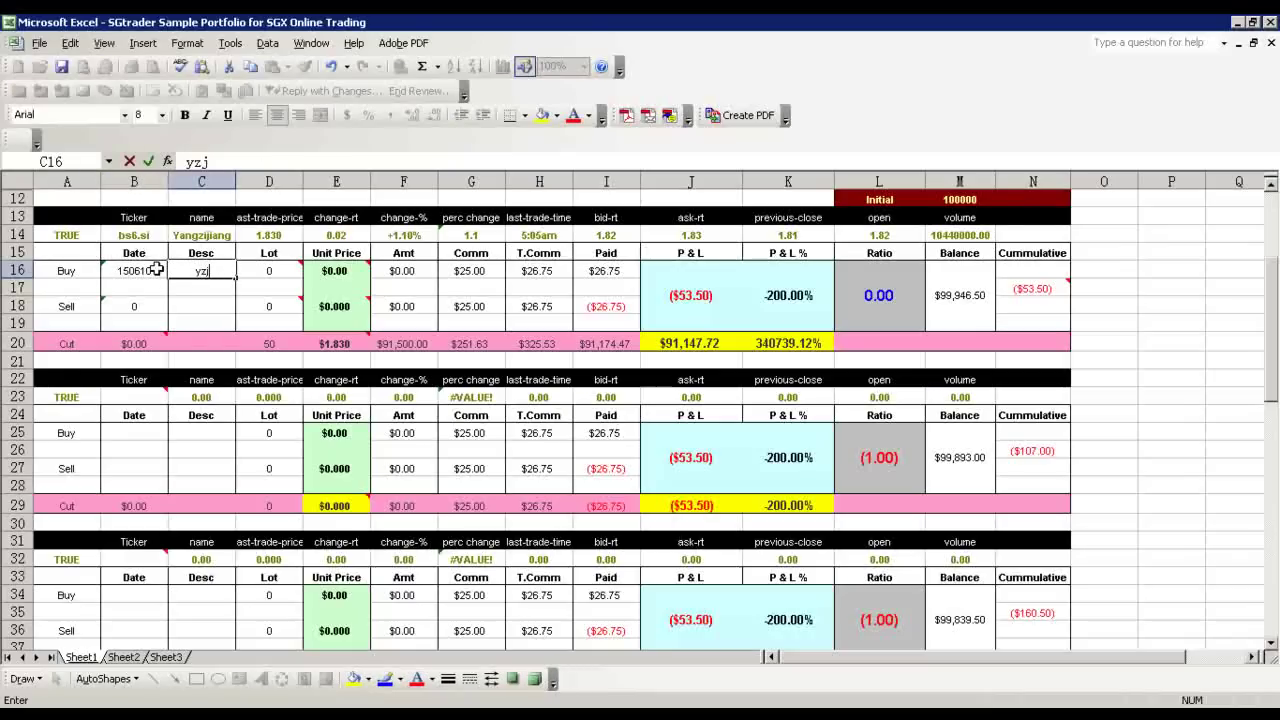
pyautogui.press('Tab')
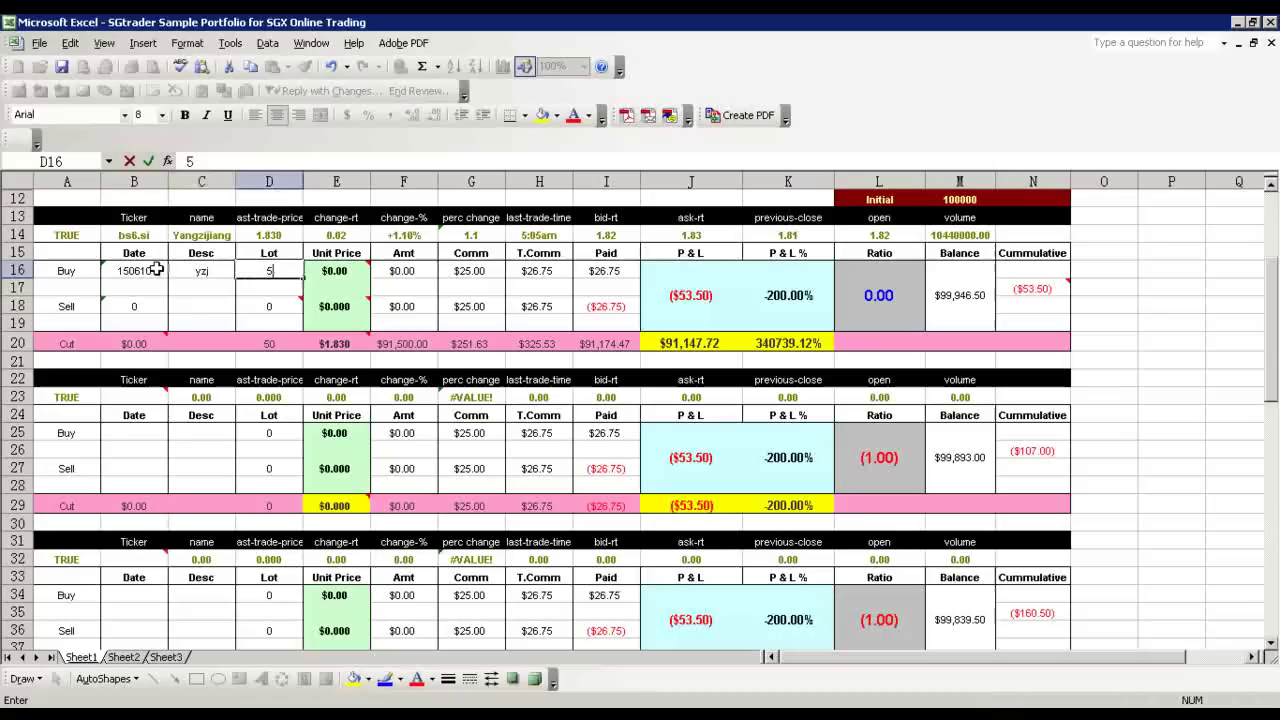
pyautogui.write('50')
pyautogui.press('Tab')
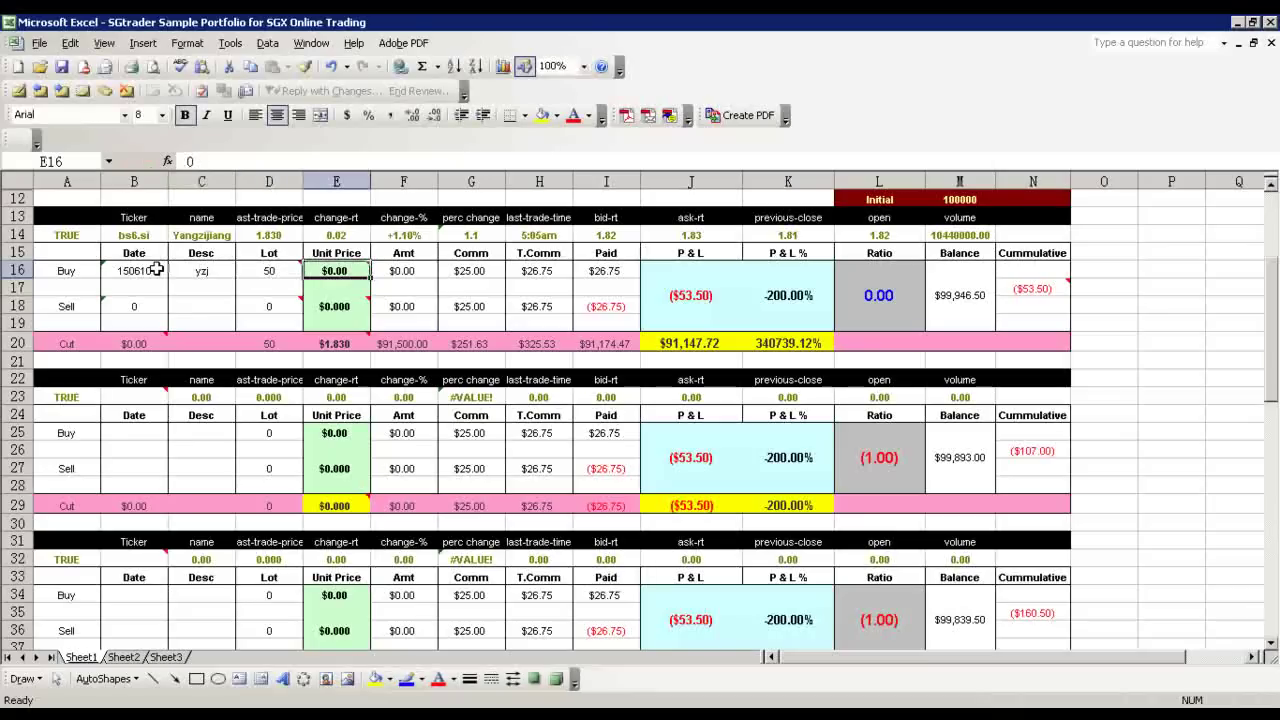
pyautogui.write('1.4')
pyautogui.press('Return')
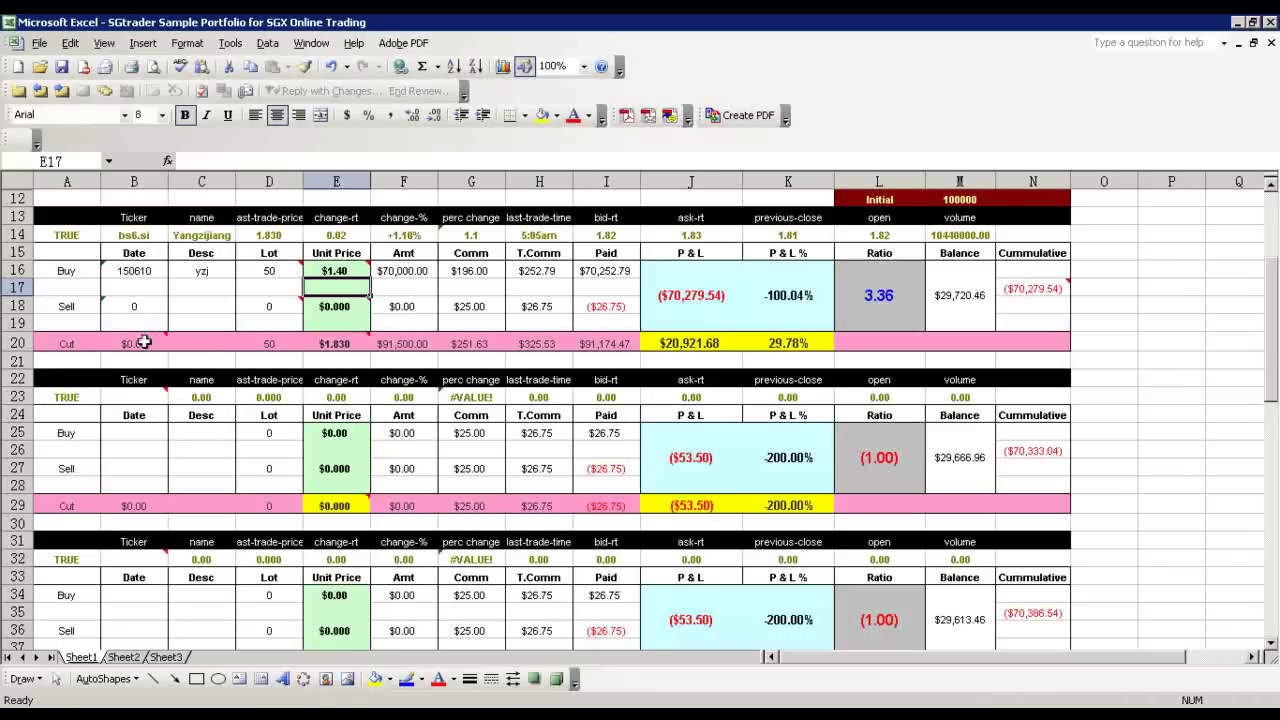
# Step: Select cut-loss cell B20 and read MetaStock's pivot point values near the 15/6/10 buy
pyautogui.click(145, 342)
pyautogui.hotkey('alt', 'Tab')
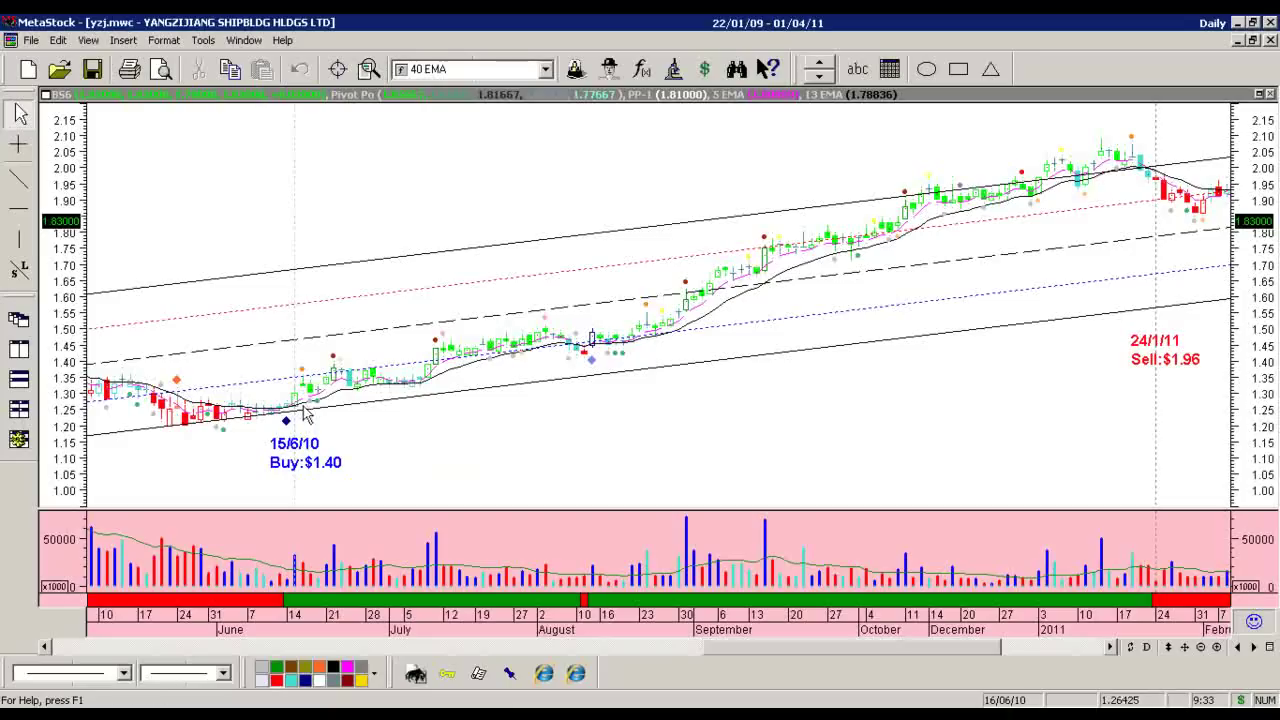
pyautogui.moveTo(300, 405)
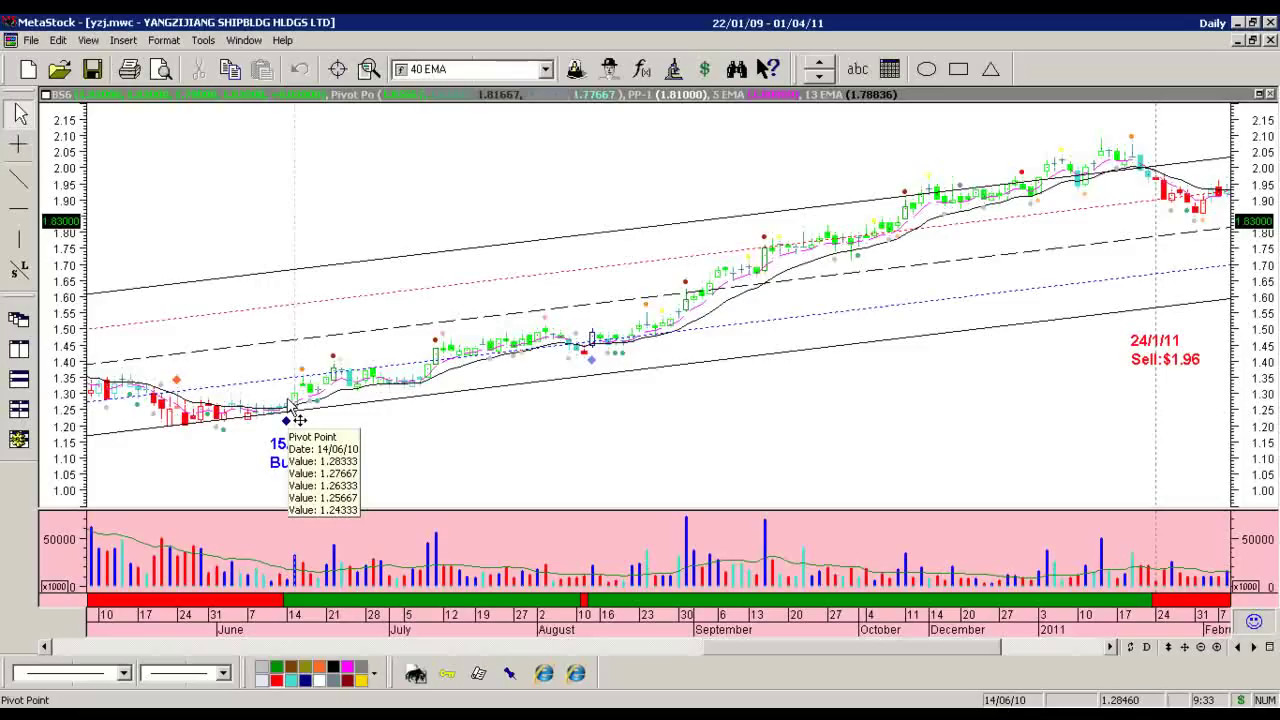
pyautogui.hotkey('alt', 'Tab')
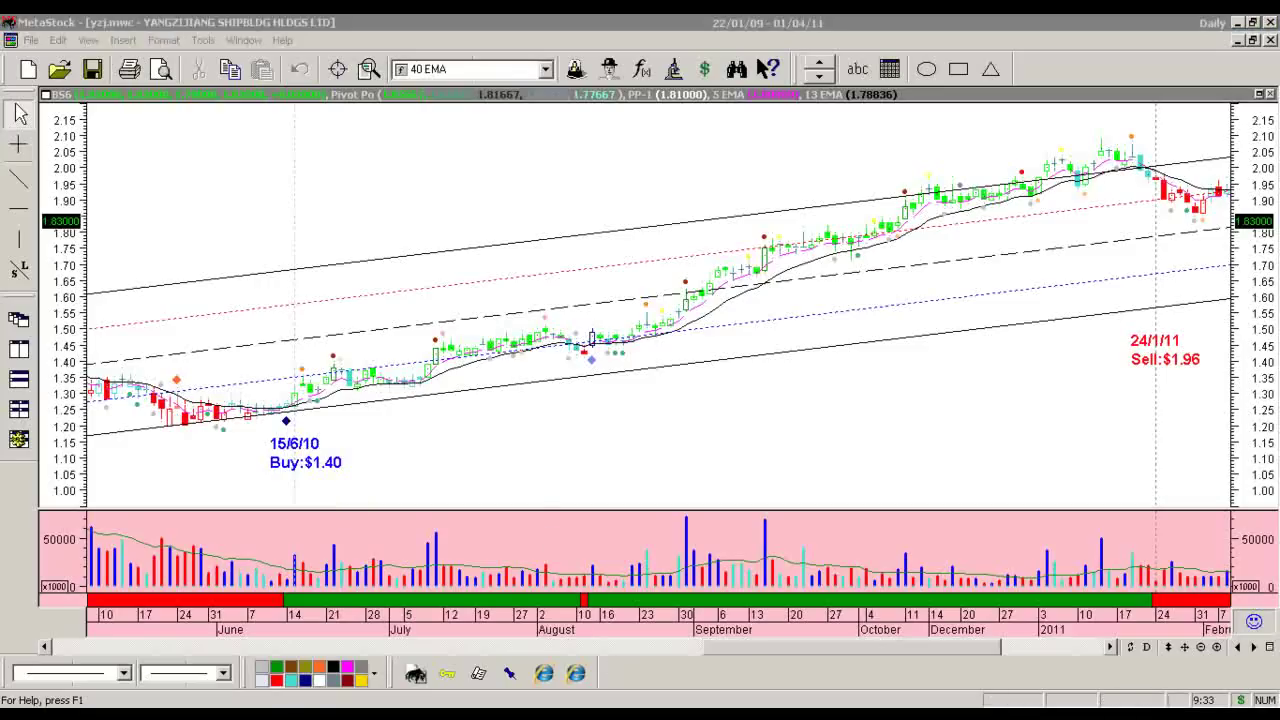
# Step: Enter the 1.25 cut-loss level as the Cut row's unit price in E20
pyautogui.moveTo(146, 343)
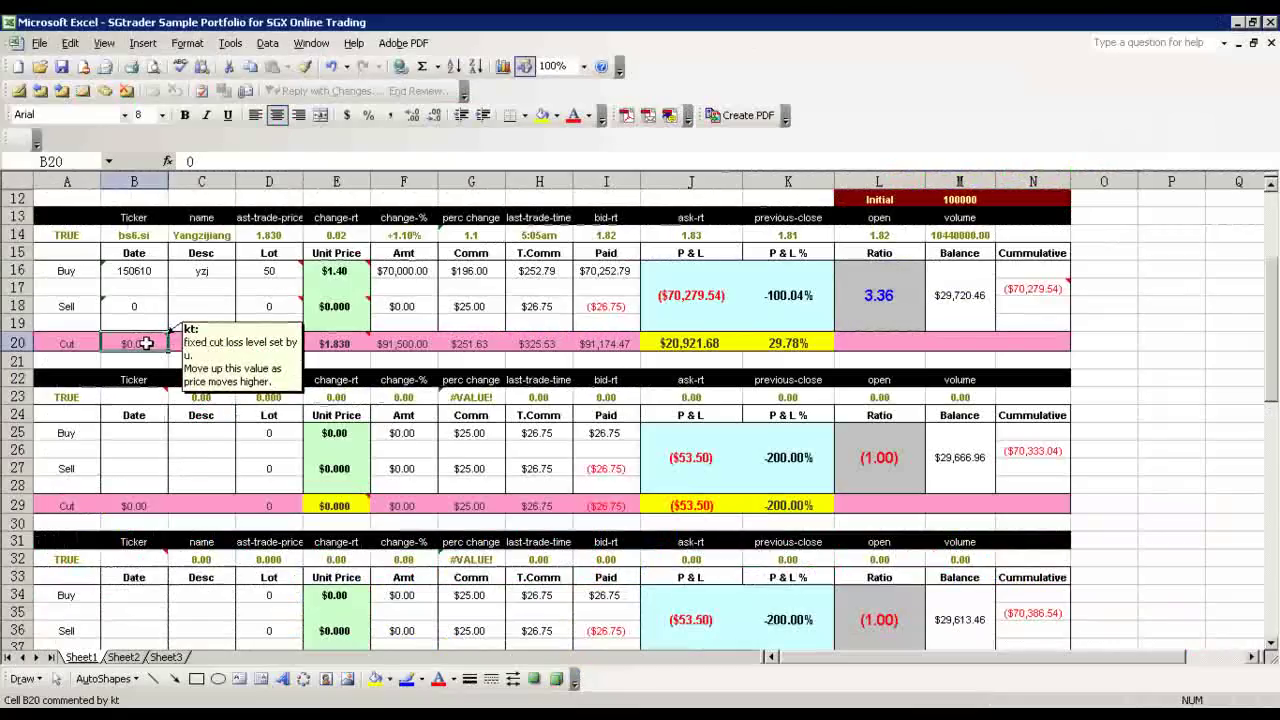
pyautogui.write('1.25')
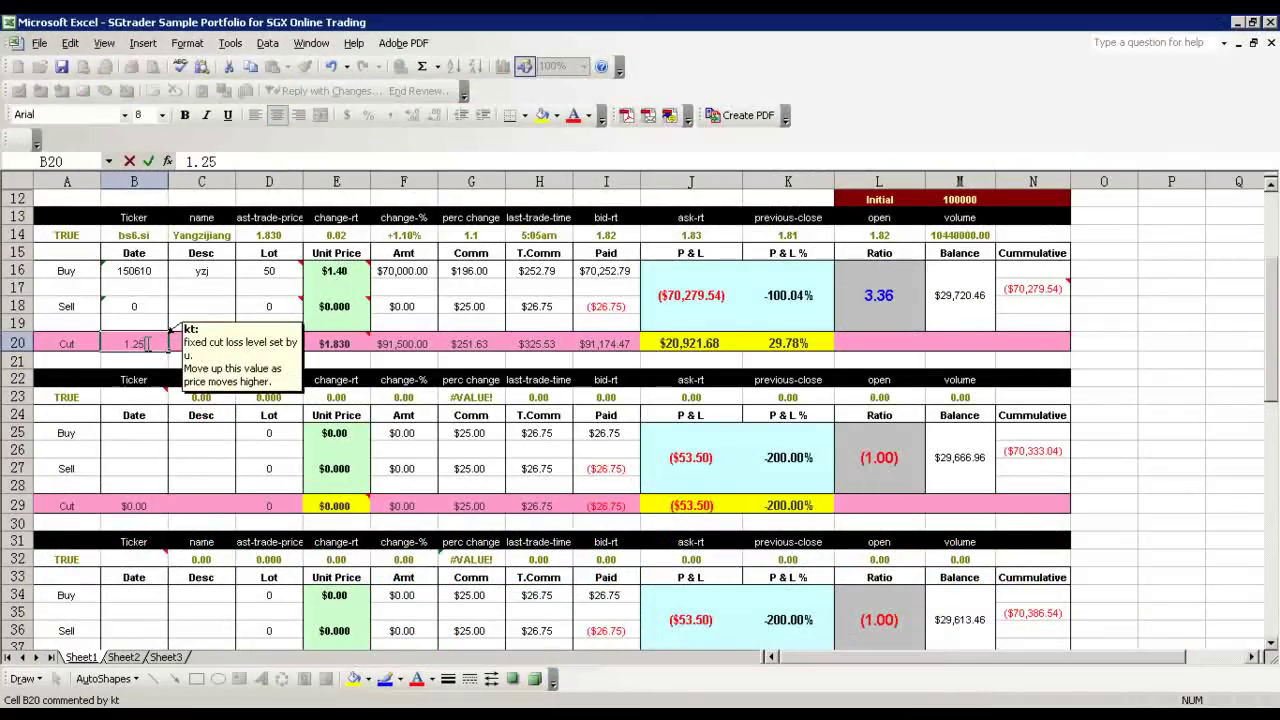
pyautogui.press('Return')
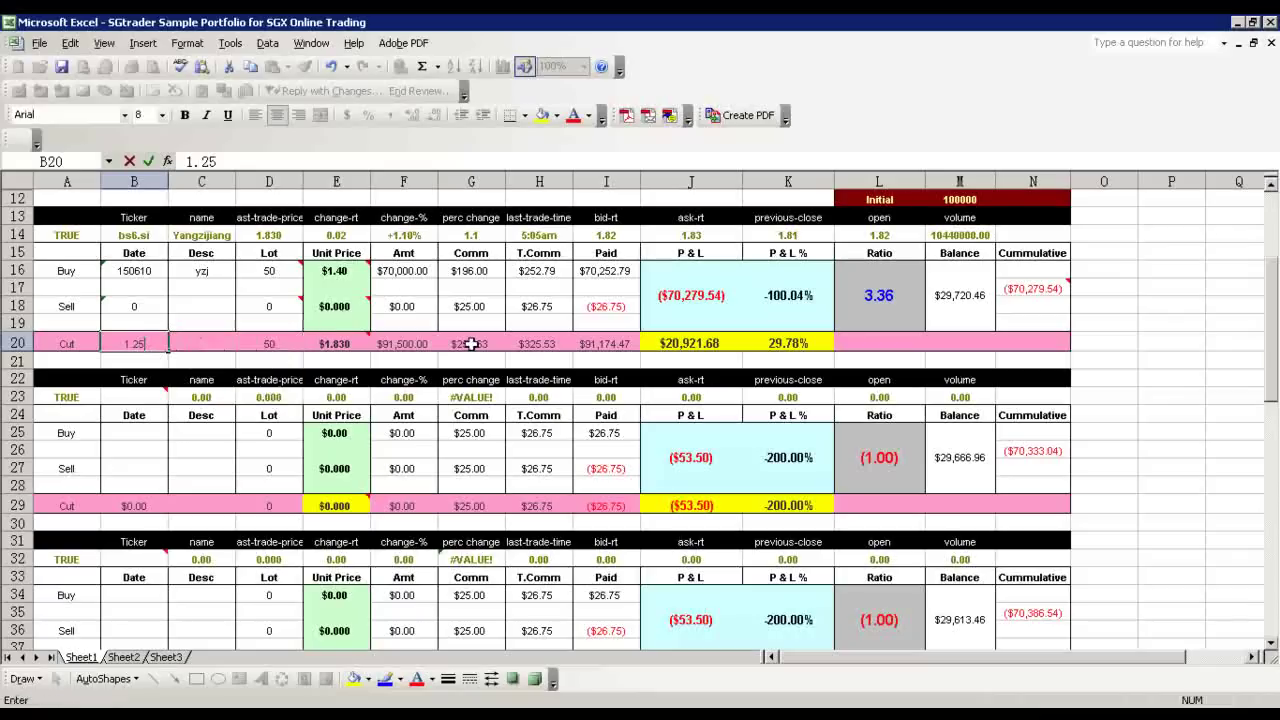
pyautogui.click(349, 390)
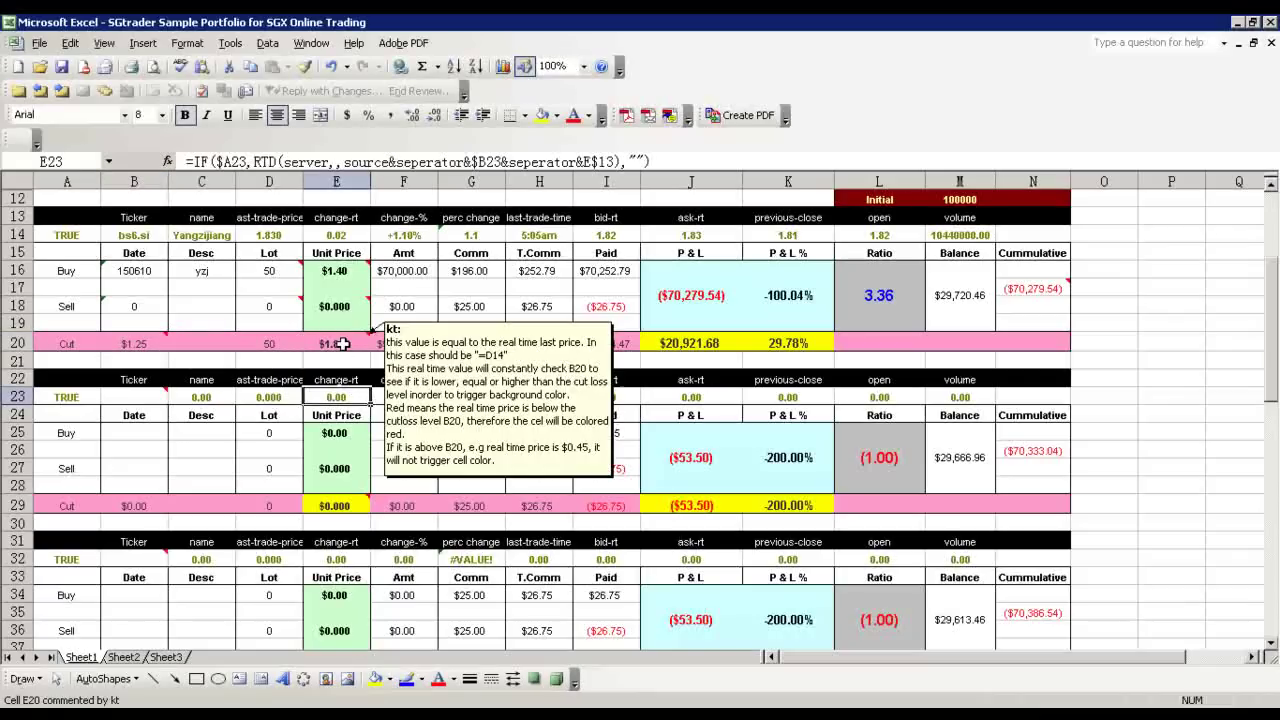
pyautogui.click(342, 343)
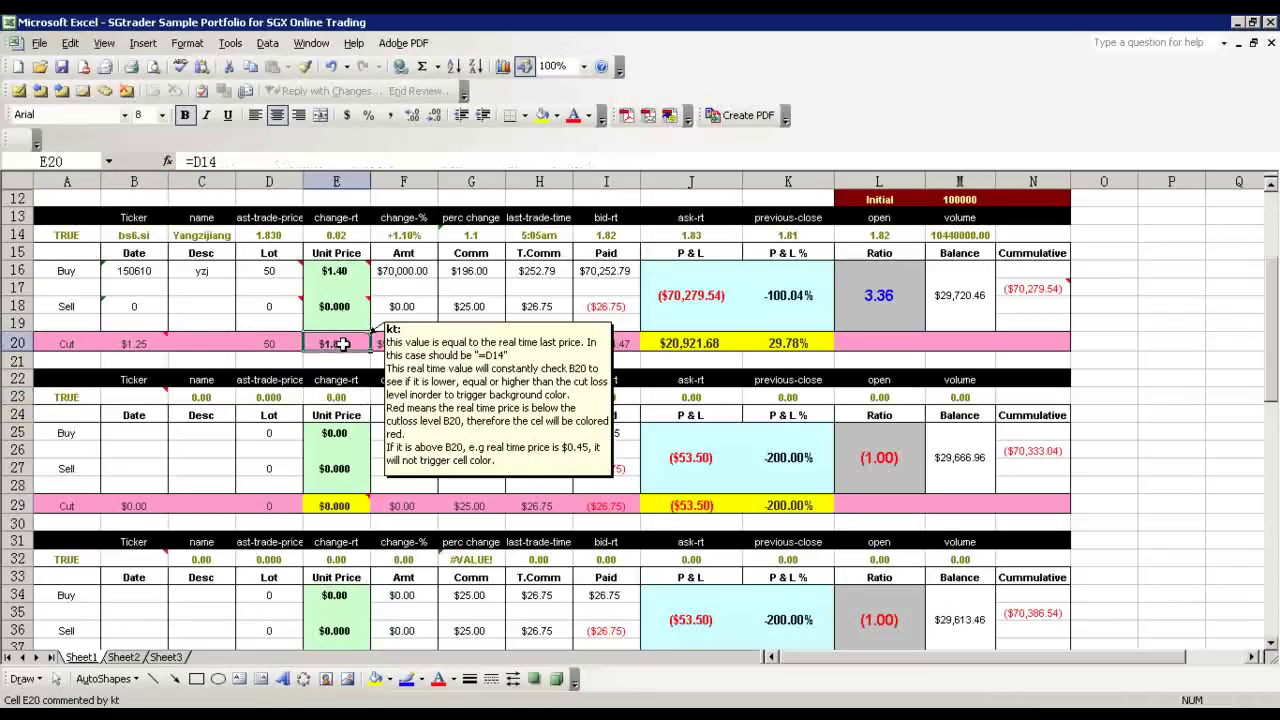
pyautogui.write('1')
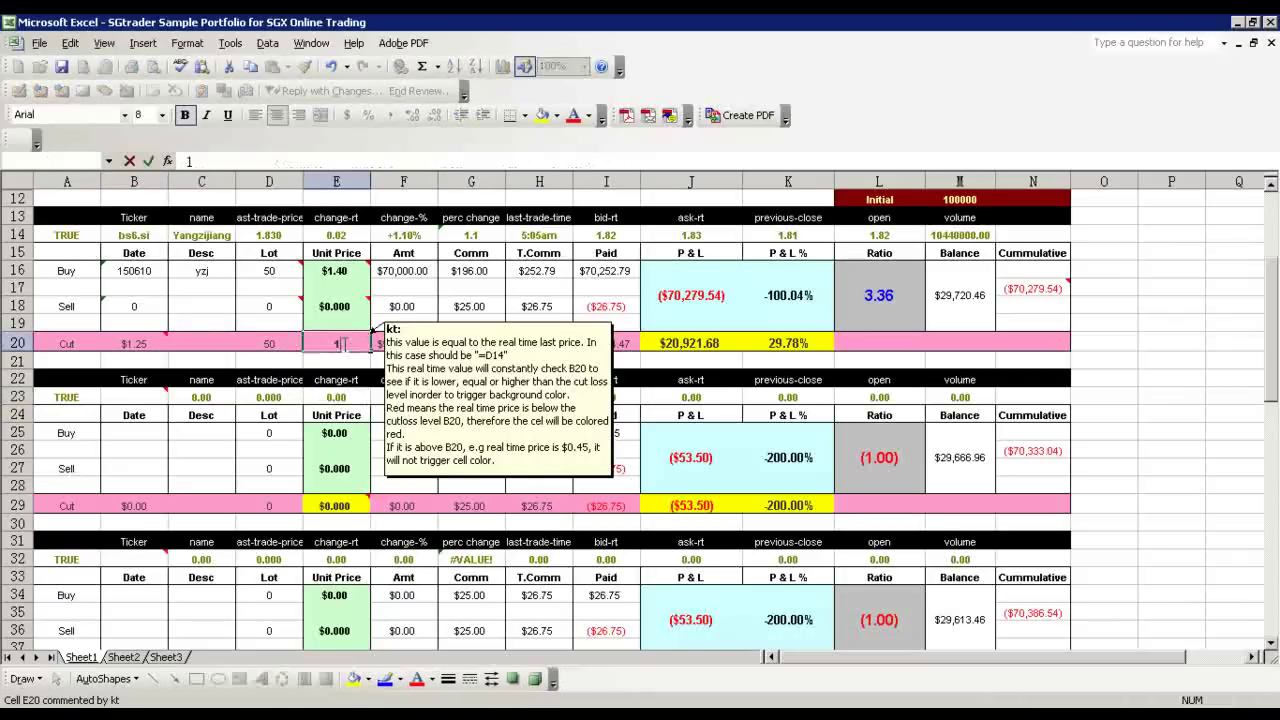
pyautogui.write('.25')
pyautogui.press('Return')
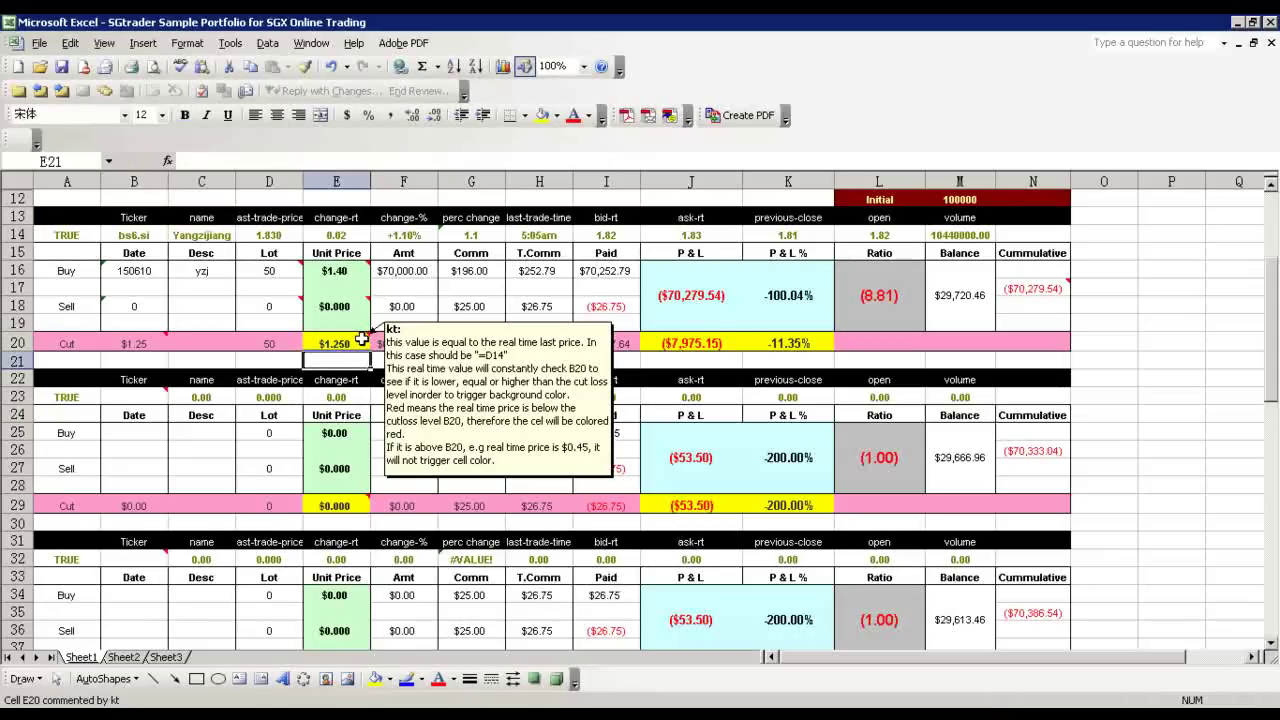
# Step: Change the Cut unit price in E20 to 1.24 so it turns red
pyautogui.click(360, 340)
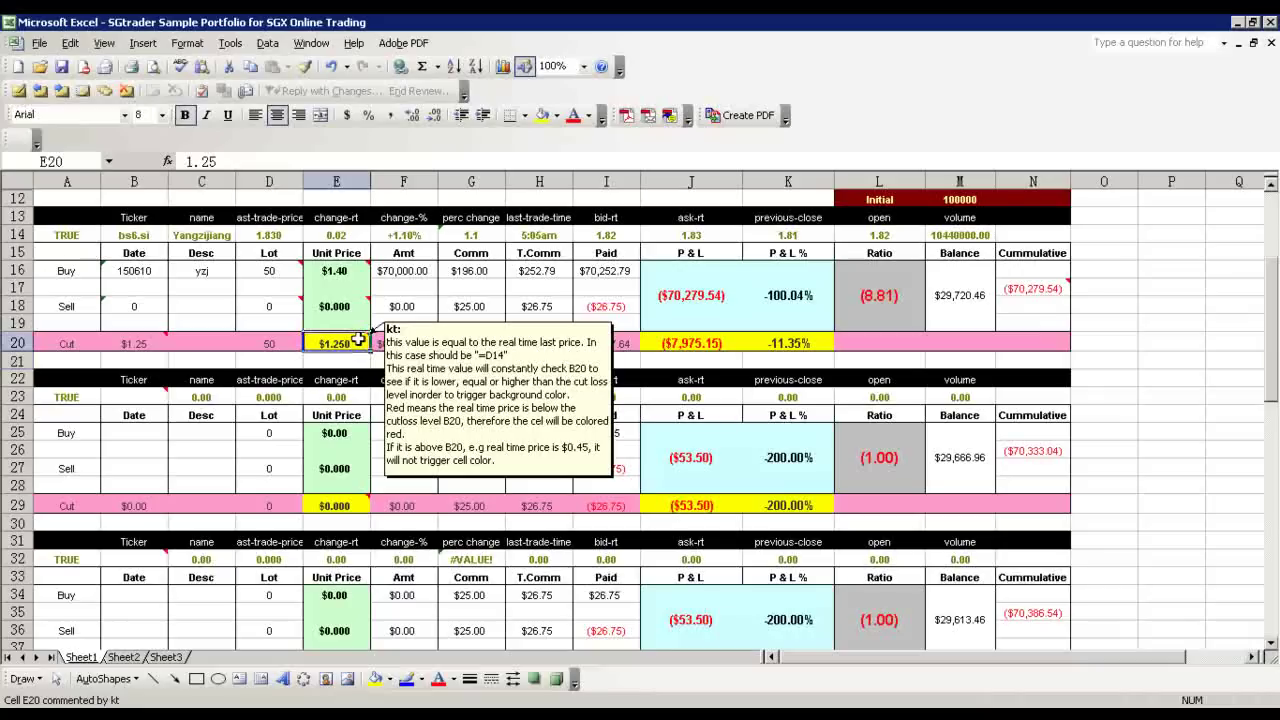
pyautogui.write('1.24')
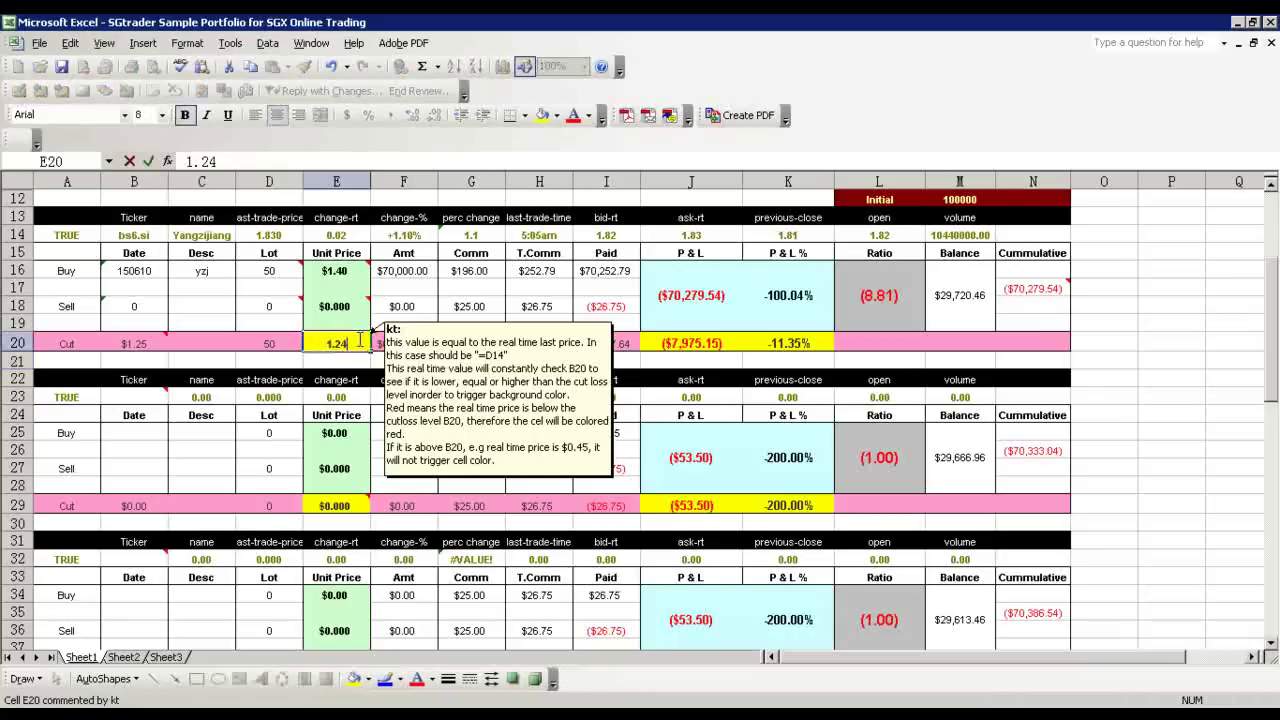
pyautogui.press('Return')
pyautogui.moveTo(358, 340)
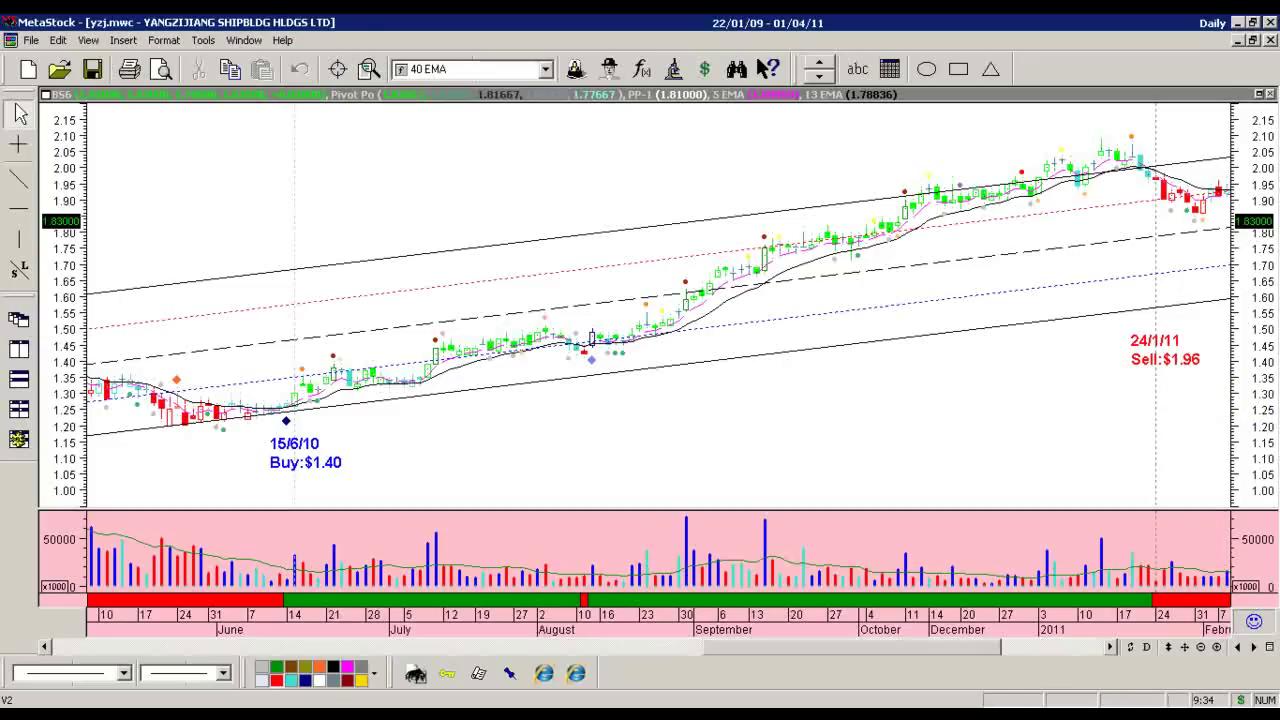
# Step: Note MetaStock's 24/1/11 Sell:$1.96 signal and return to the Excel portfolio
pyautogui.hotkey('alt', 'Tab')
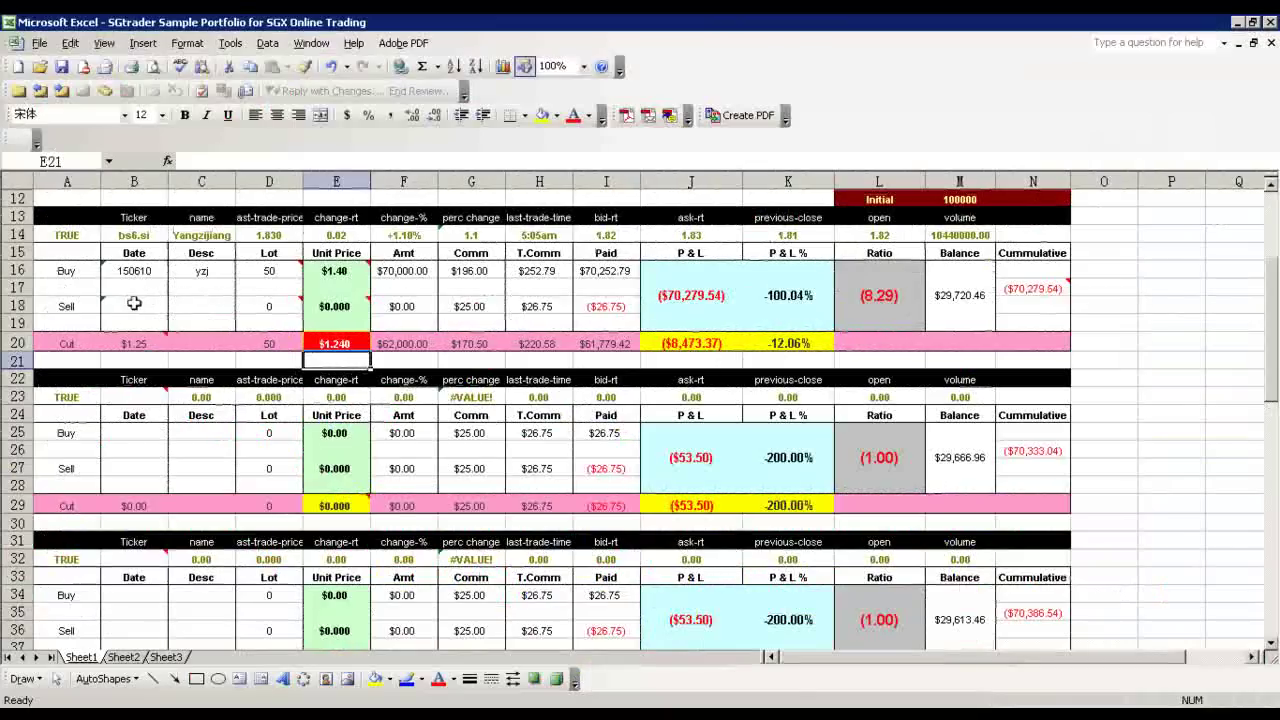
# Step: Enter the Sell row's date 240111 and description yzj
pyautogui.click(134, 303)
pyautogui.write('24')
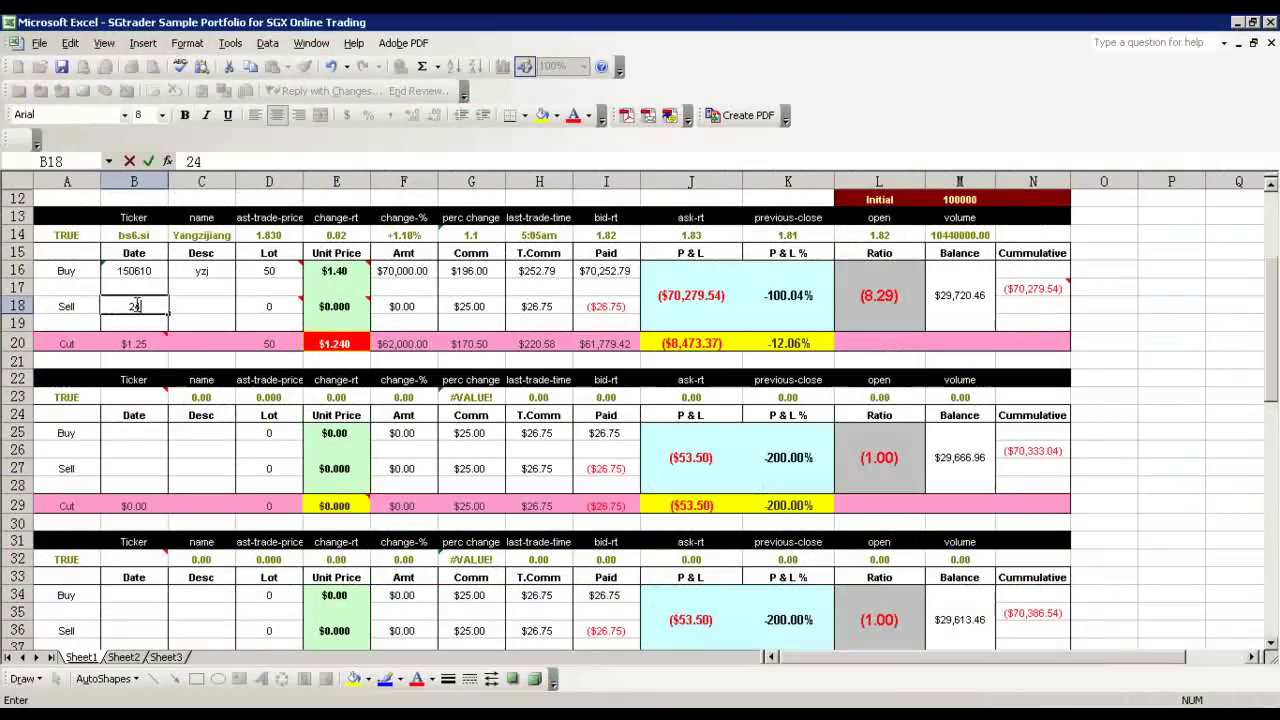
pyautogui.write('1/')
pyautogui.press('BackSpace')
pyautogui.press('BackSpace')
pyautogui.press('BackSpace')
pyautogui.write('0111')
pyautogui.press('Tab')
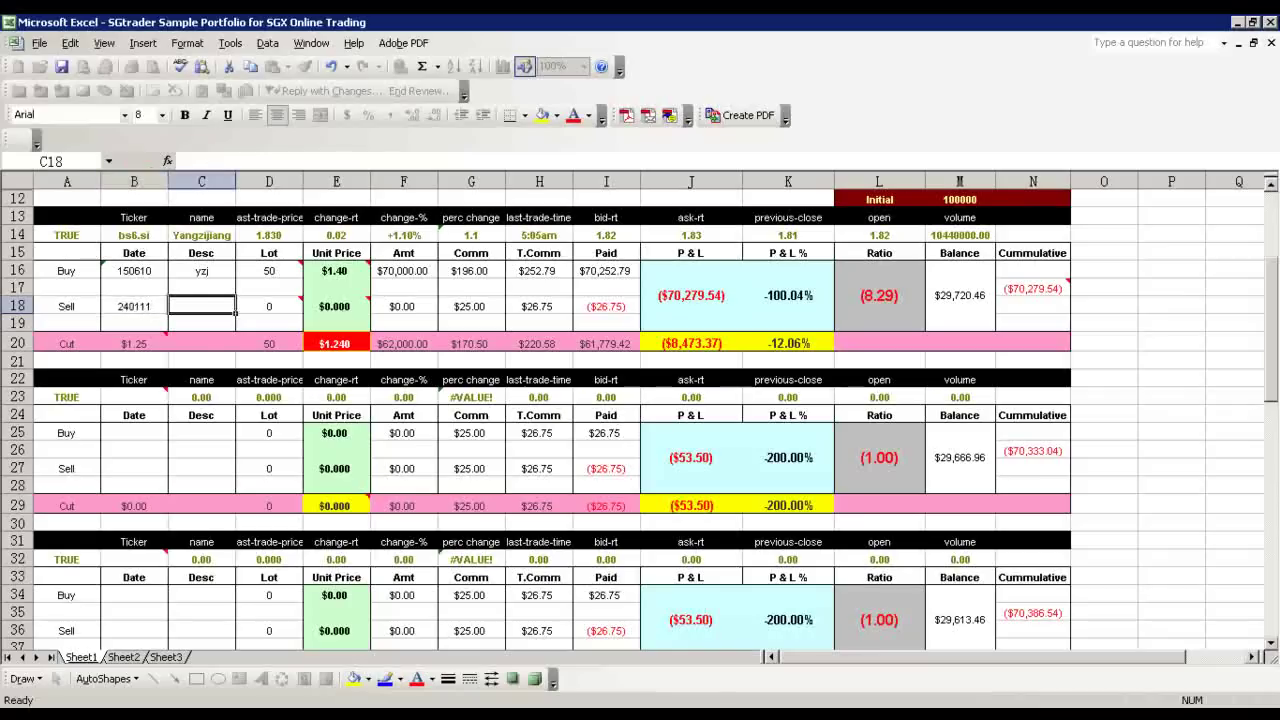
pyautogui.write('yzj')
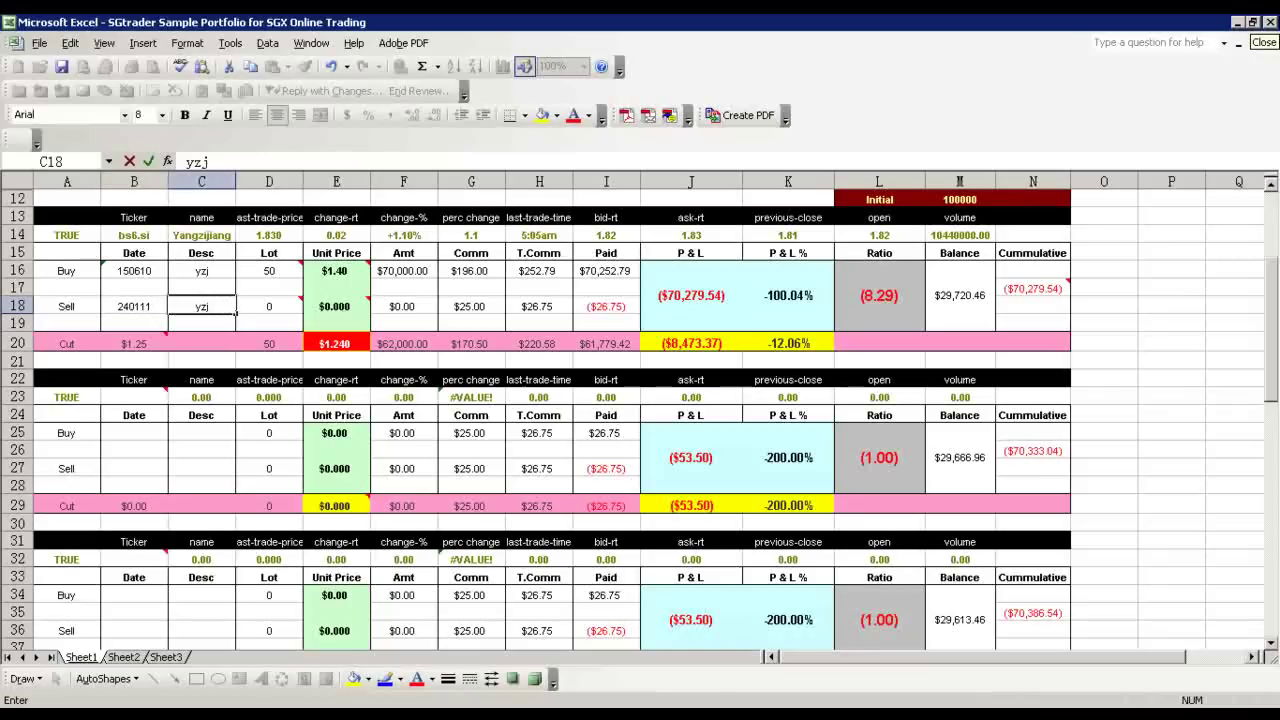
pyautogui.hotkey('ctrl', 'Return')
pyautogui.press('End')
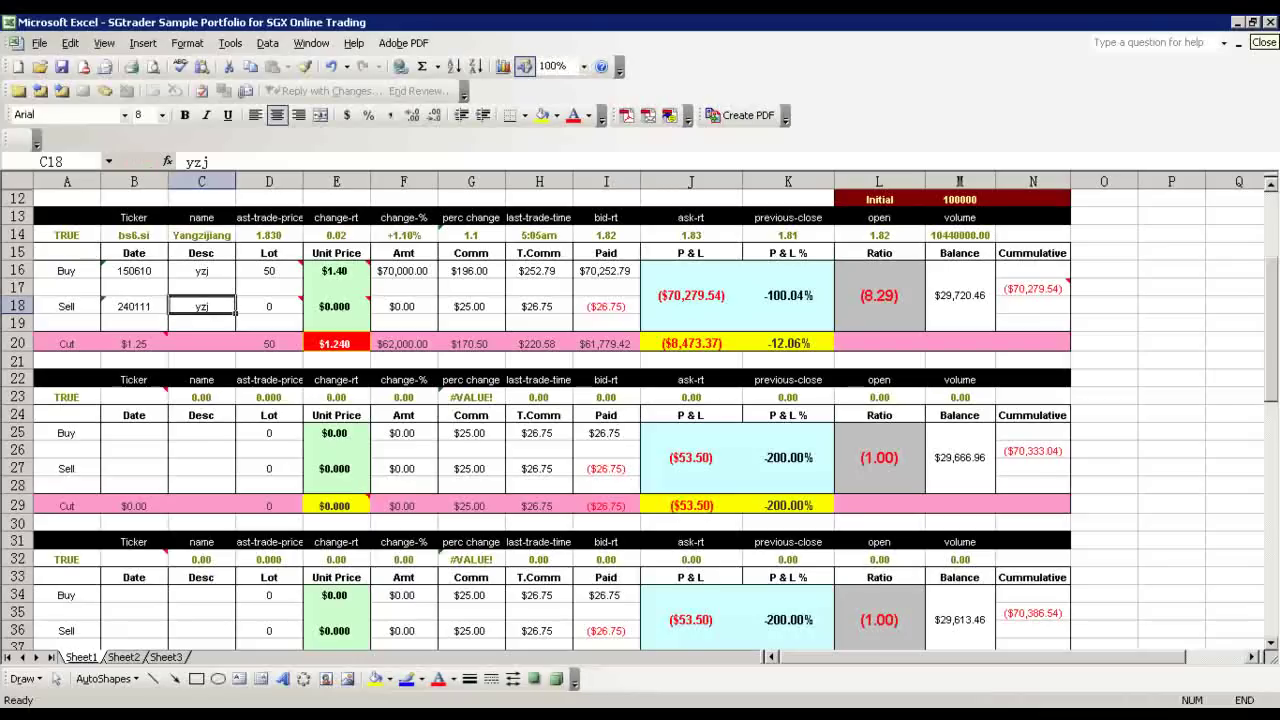
# Step: Complete the Sell row with 50 lots at 1.96 and check the J16 P&L formula
pyautogui.click(282, 303)
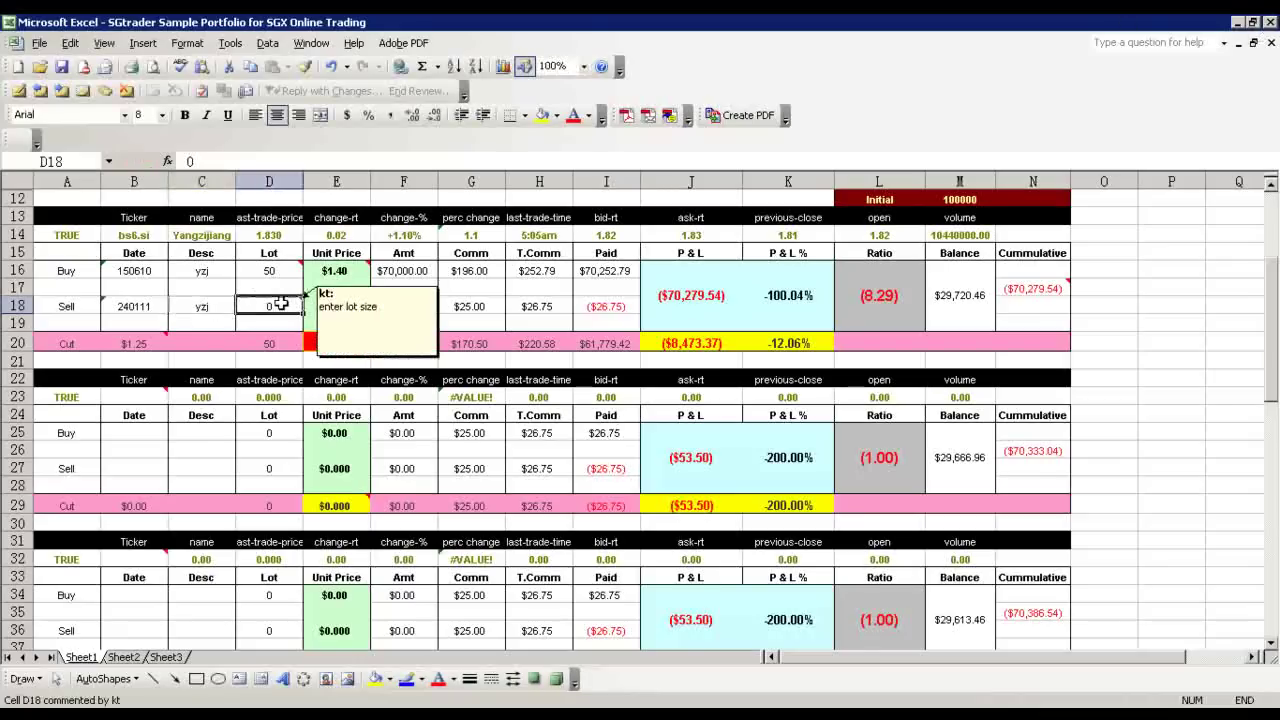
pyautogui.write('50')
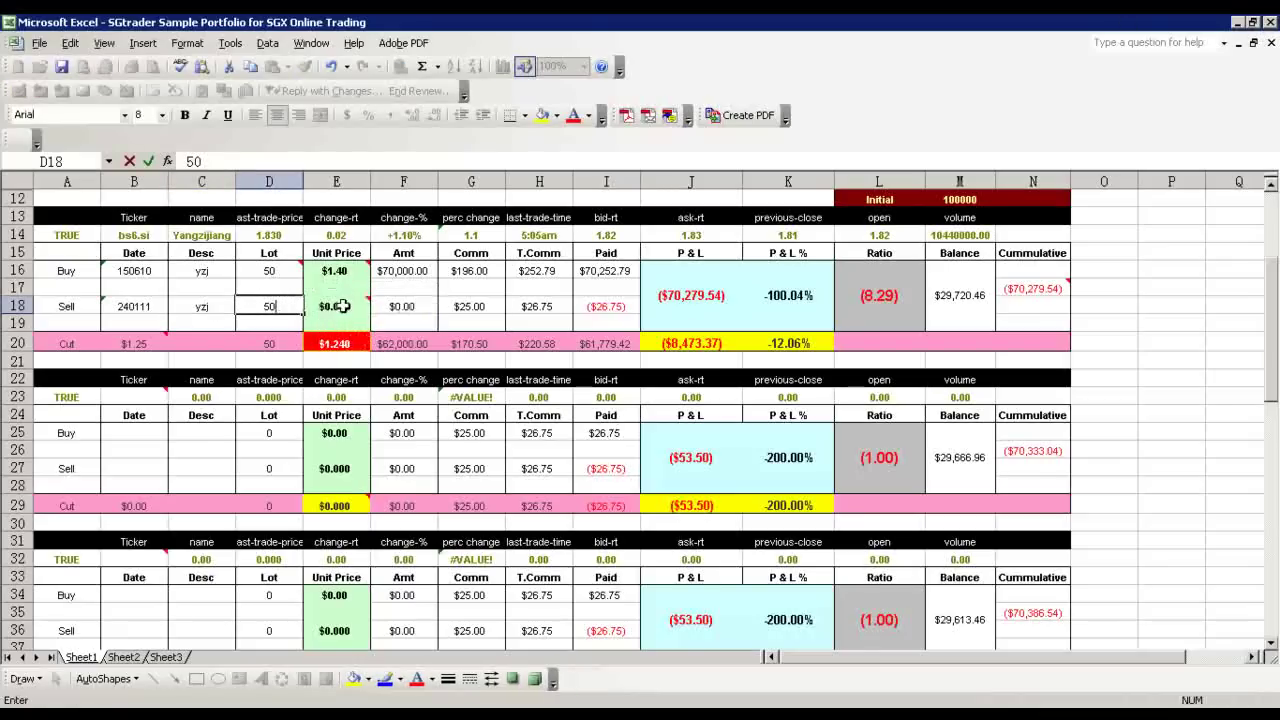
pyautogui.click(342, 306)
pyautogui.write('1.')
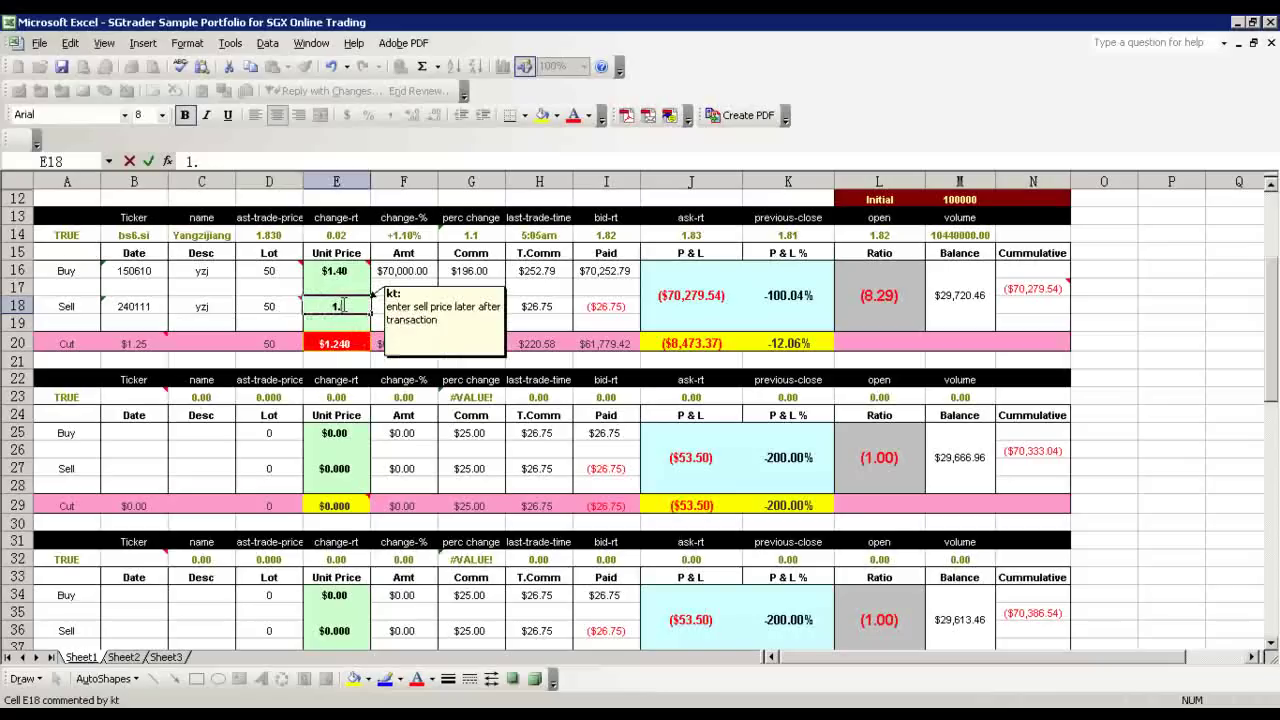
pyautogui.write('96')
pyautogui.press('Return')
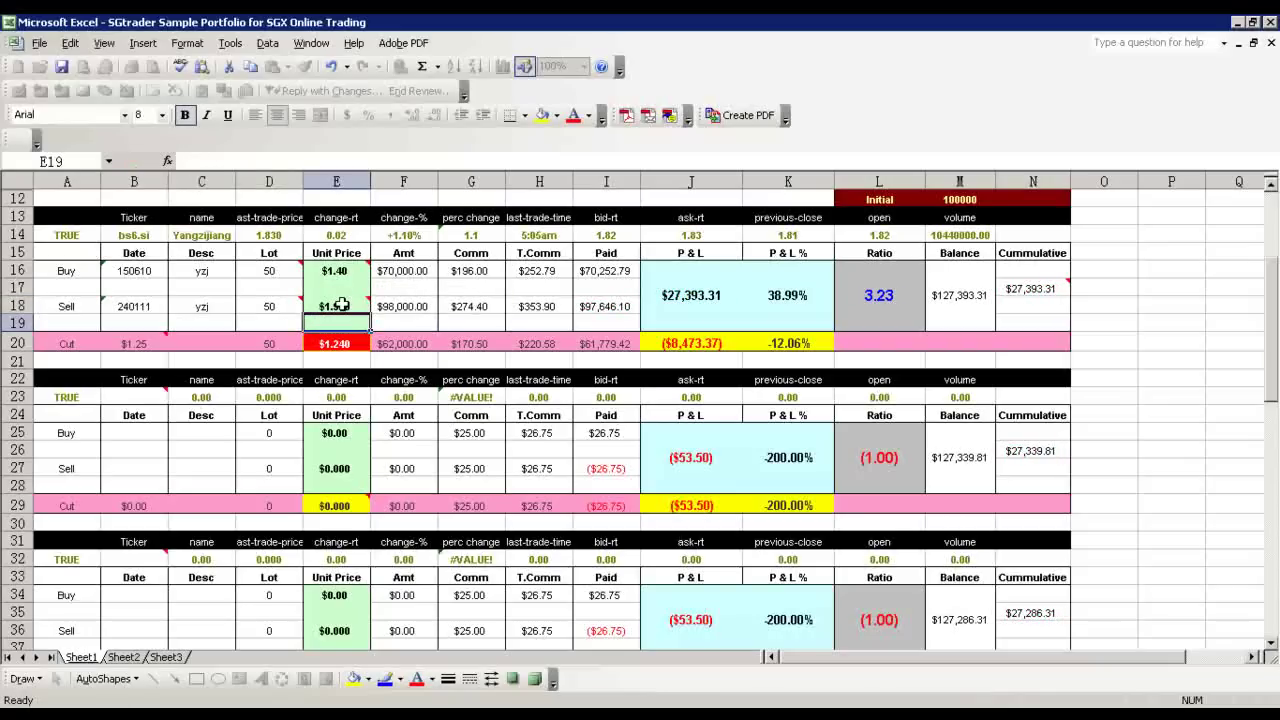
pyautogui.click(712, 295)
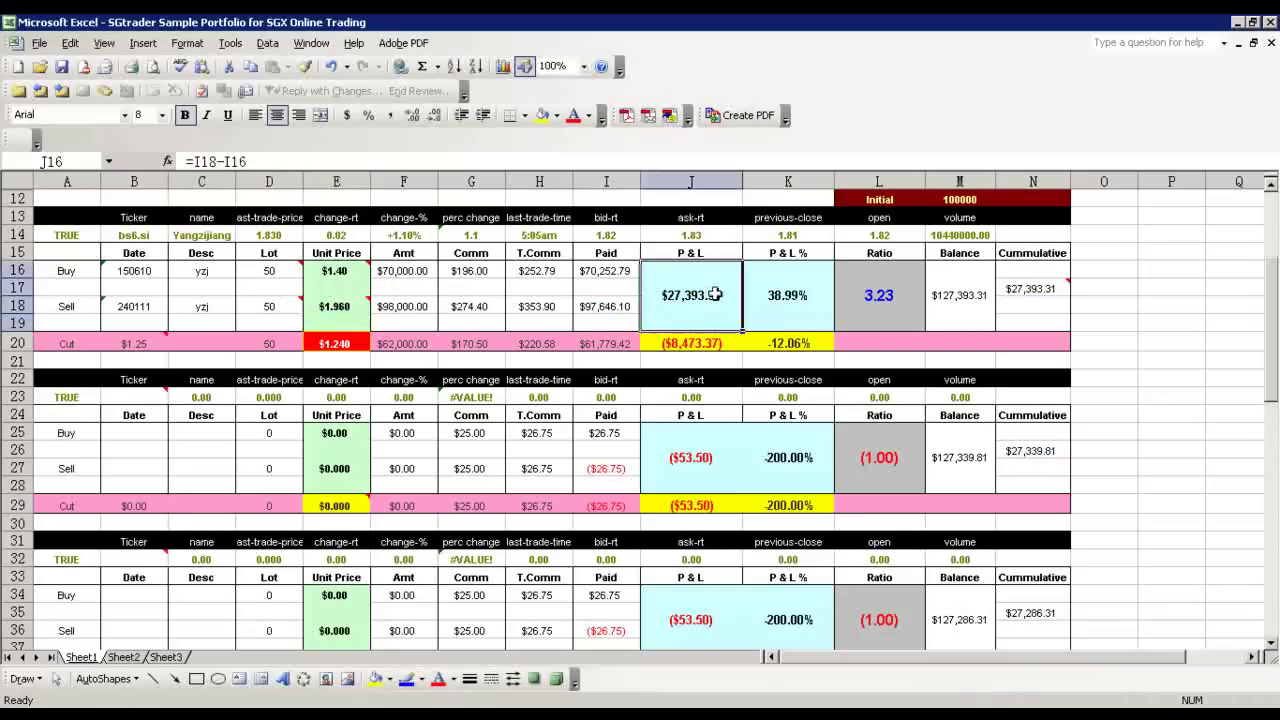
# Step: Check the L16 ratio formula, then reset the Cut unit price in E20 to 1.25
pyautogui.click(891, 298)
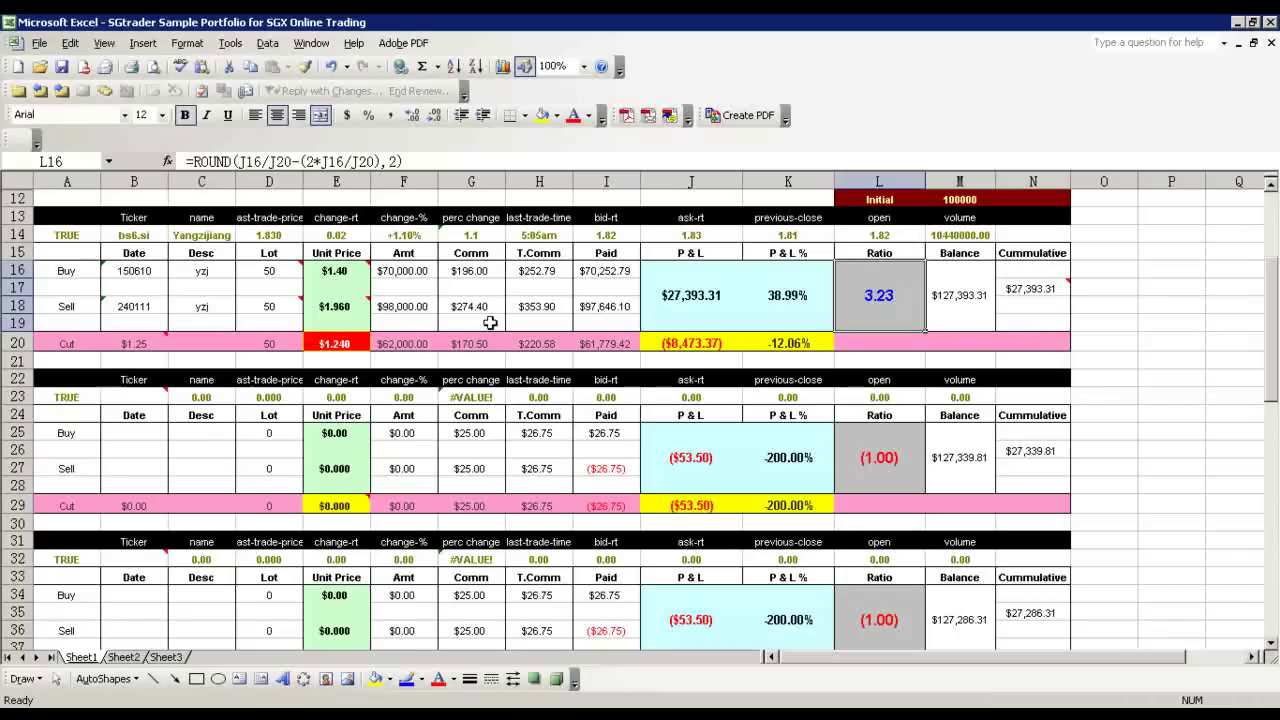
pyautogui.click(347, 346)
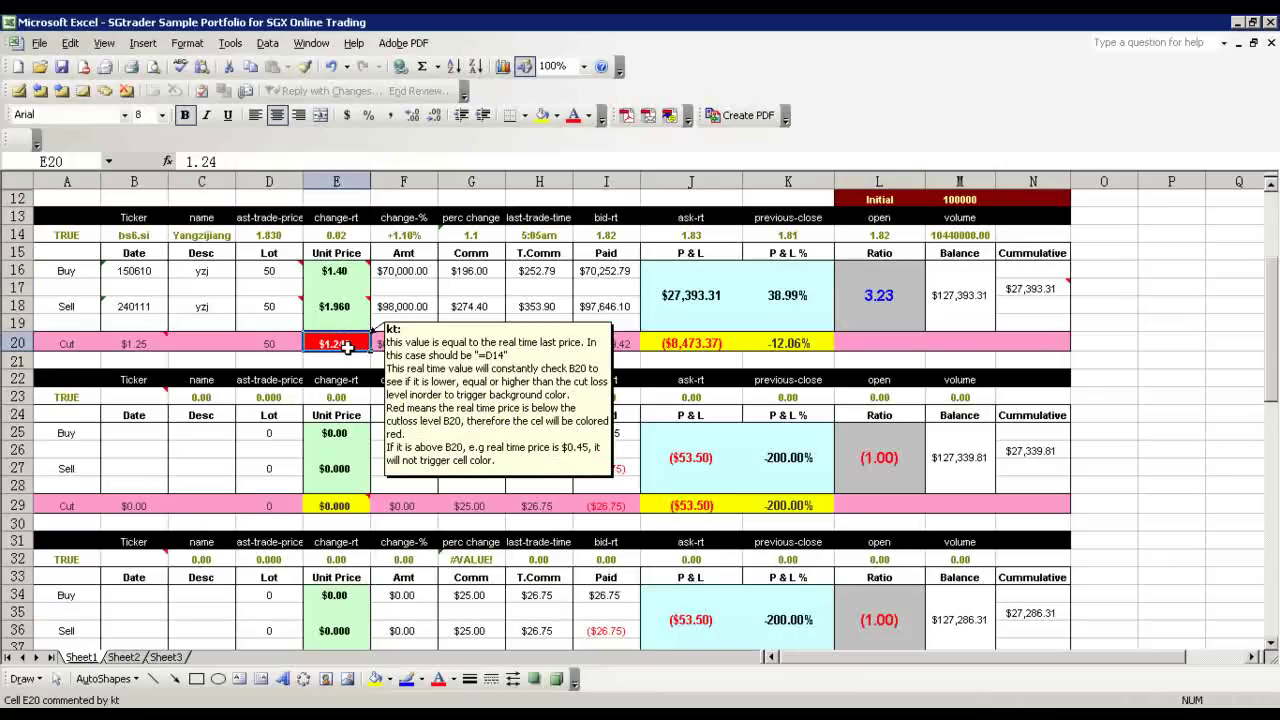
pyautogui.write('1')
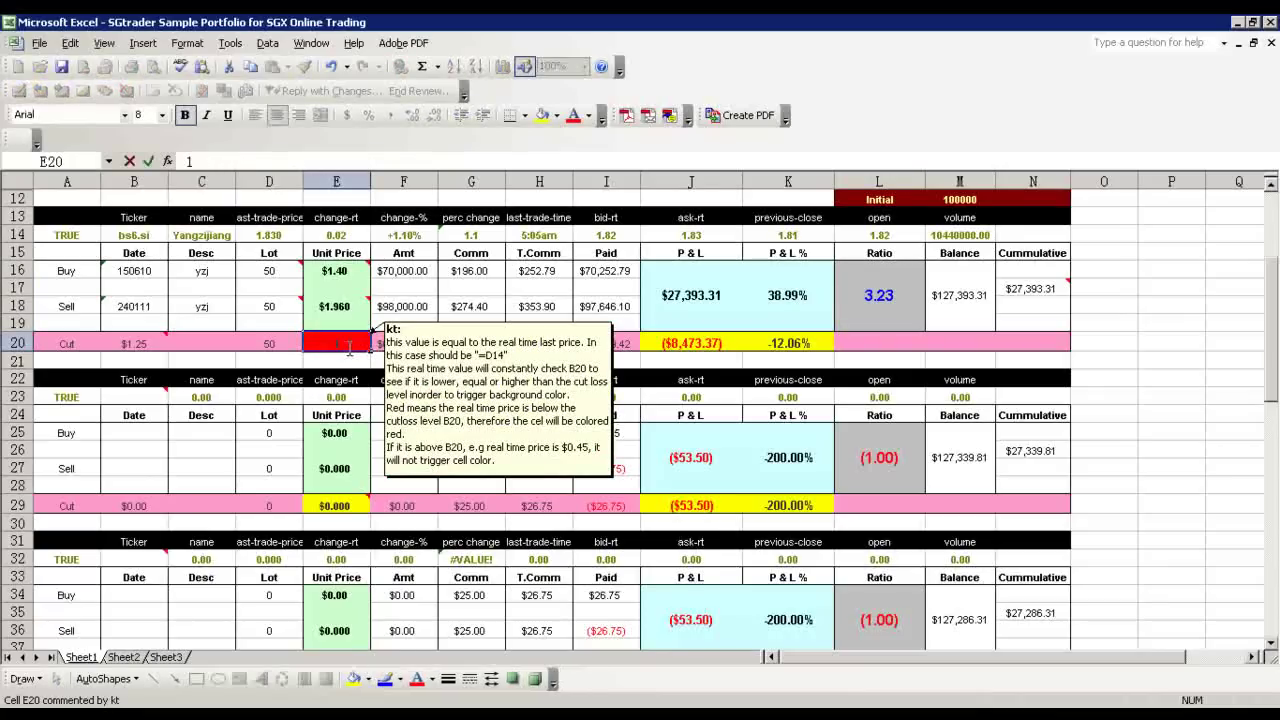
pyautogui.press('Return')
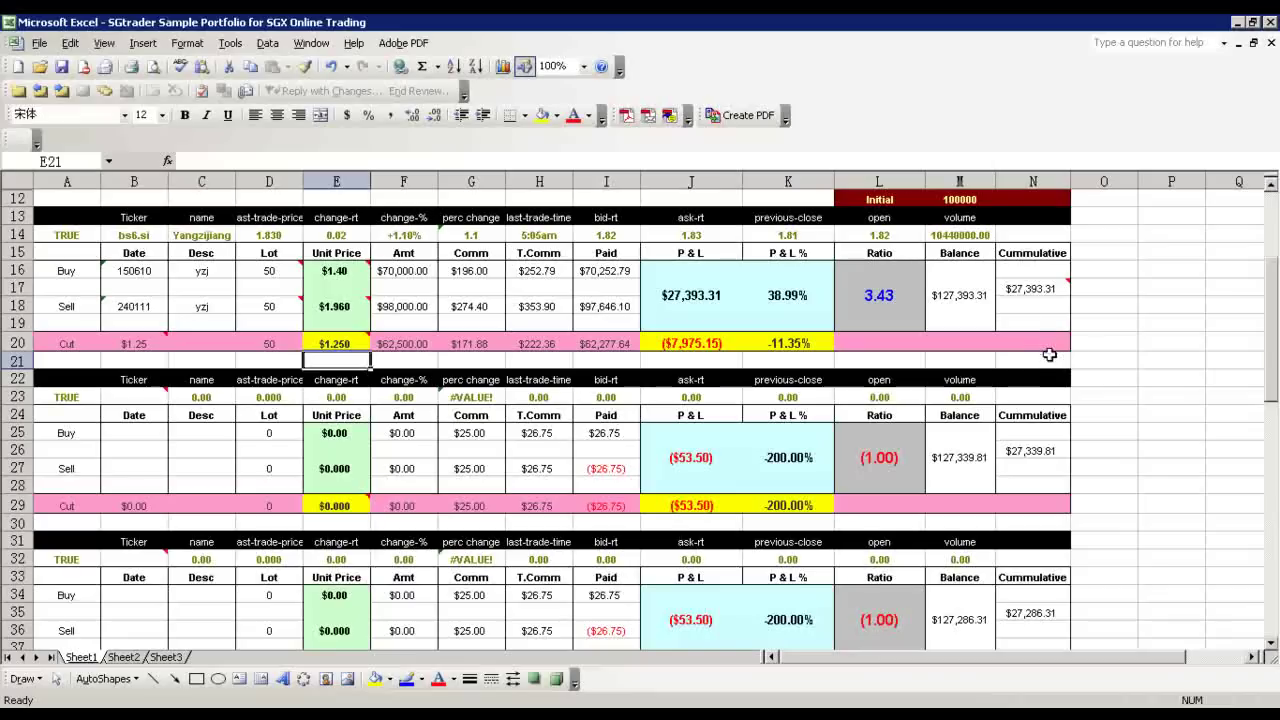
pyautogui.click(966, 296)
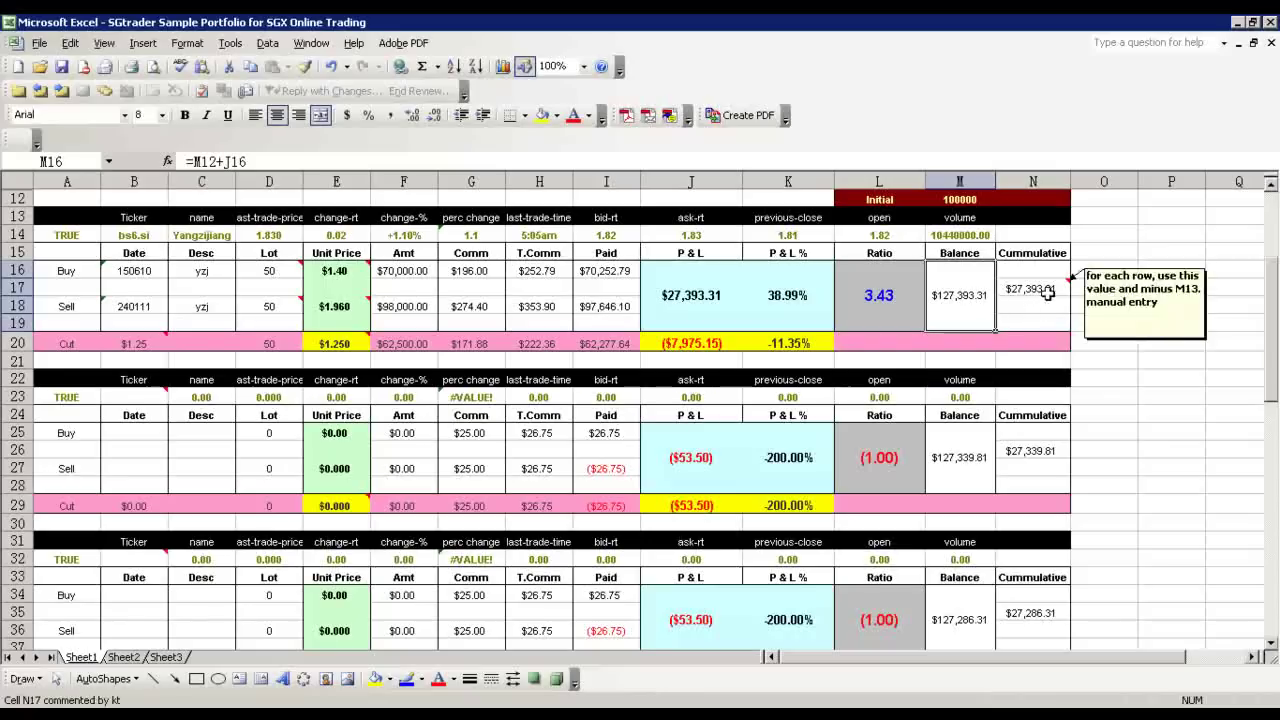
pyautogui.moveTo(1057, 294)
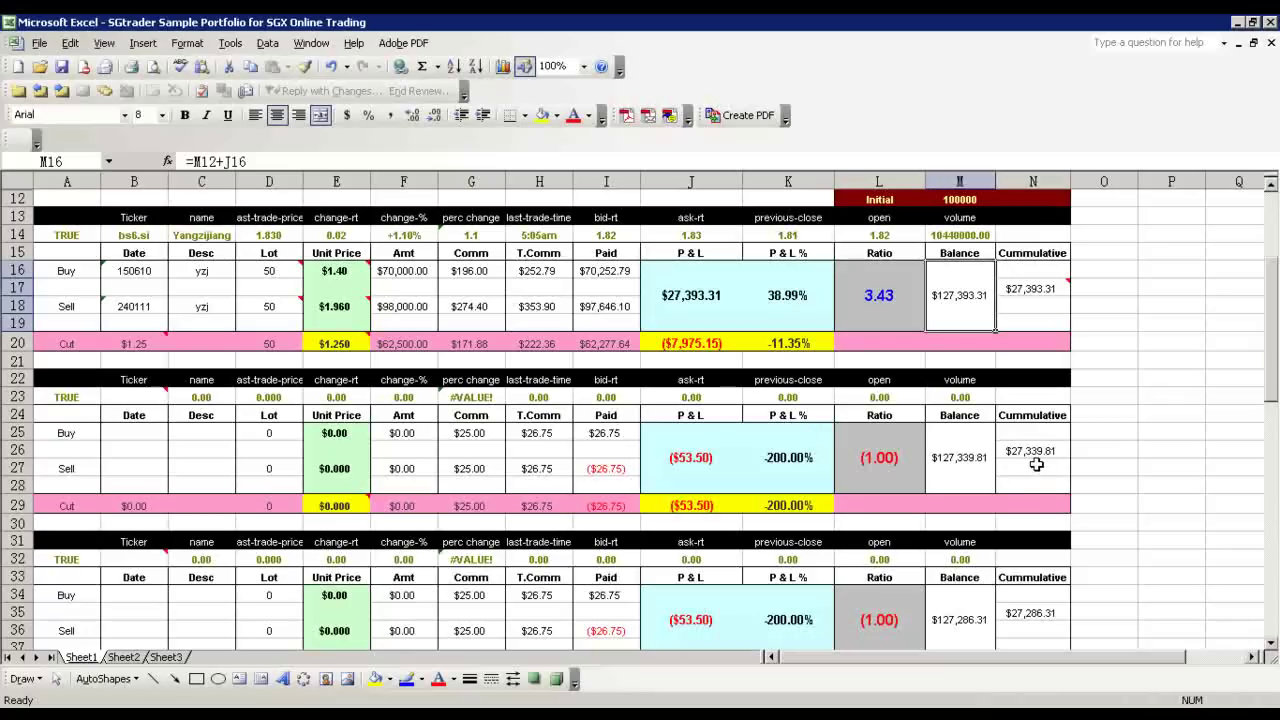
pyautogui.scroll(-1, 1036, 471)
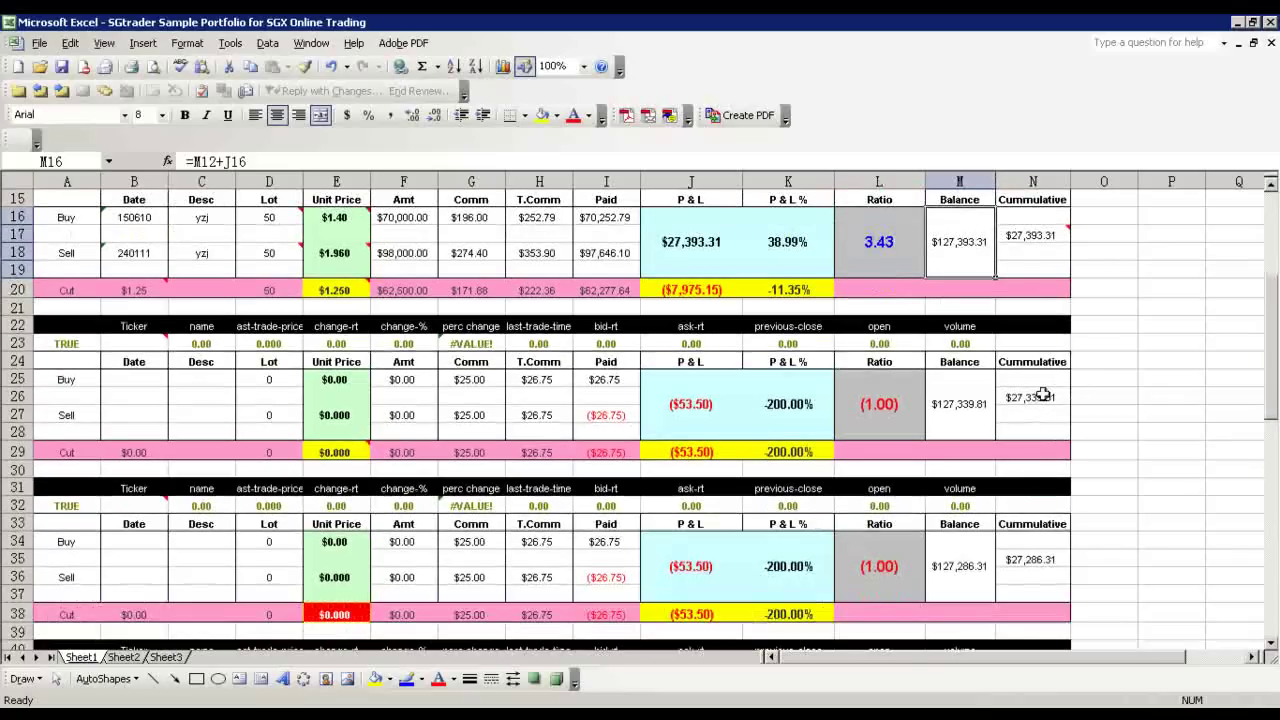
pyautogui.scroll(1, 1043, 400)
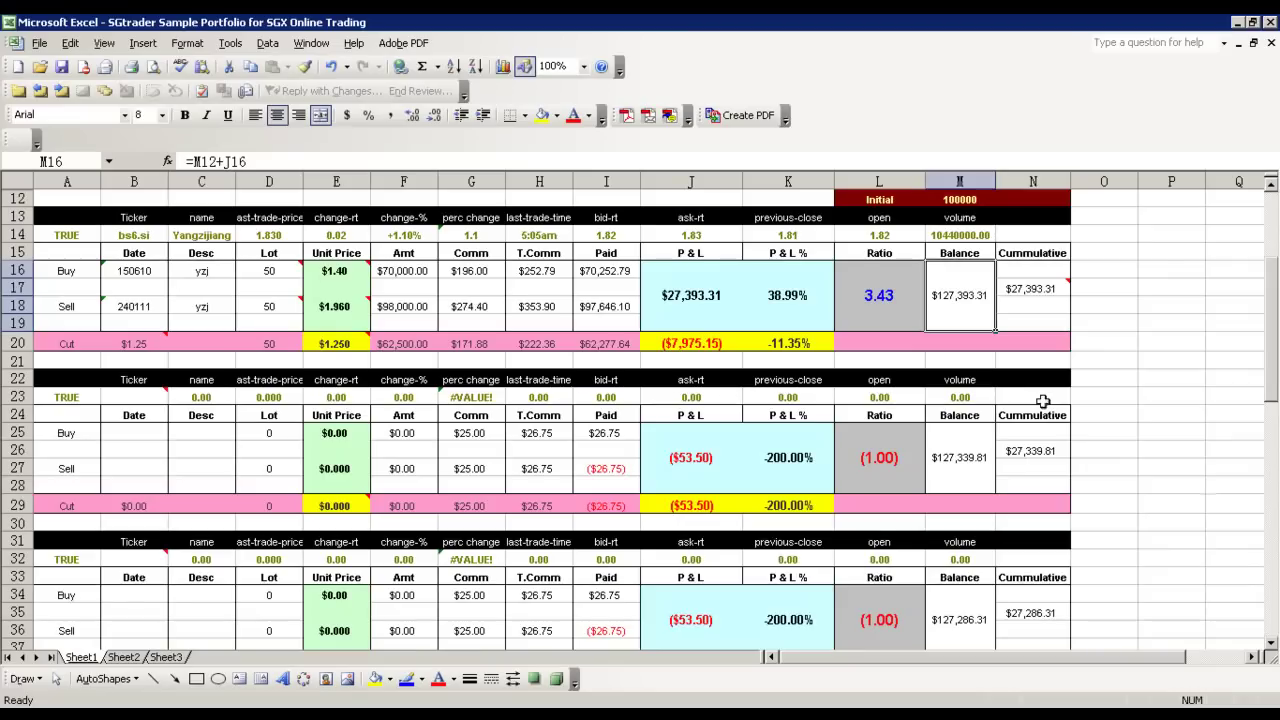